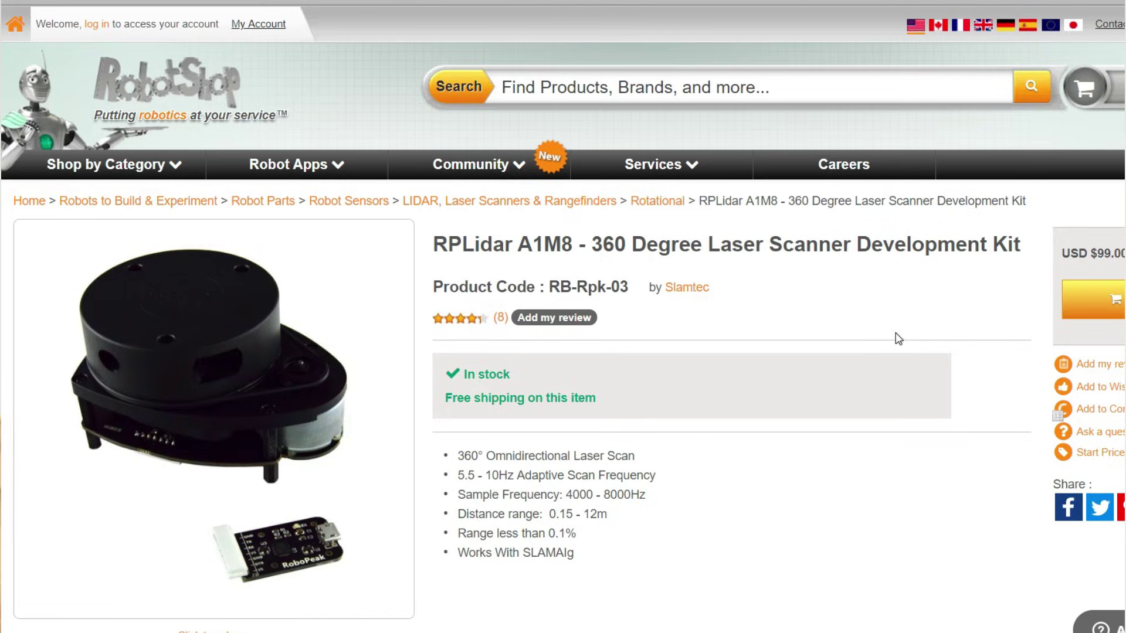
- Scroll the RPLidar A1M8 page to its Description, Specifications and Useful Links sections
{"action": "scroll", "coordinate": [895, 335], "scroll_direction": "down", "scroll_amount": 10}
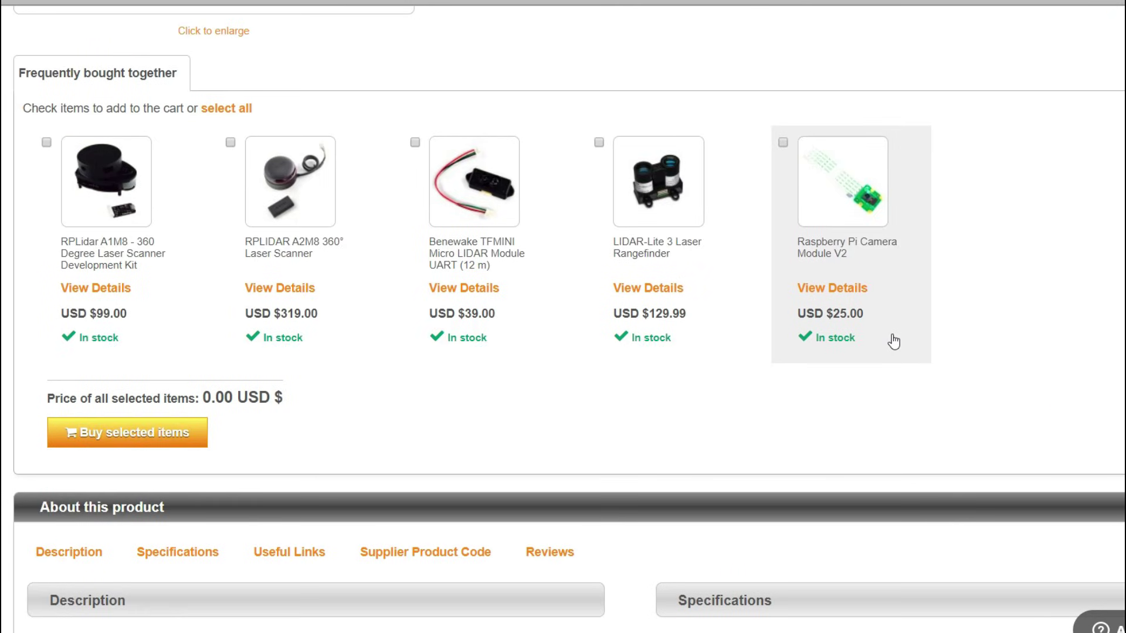
{"action": "scroll", "coordinate": [893, 341], "scroll_direction": "down", "scroll_amount": 9}
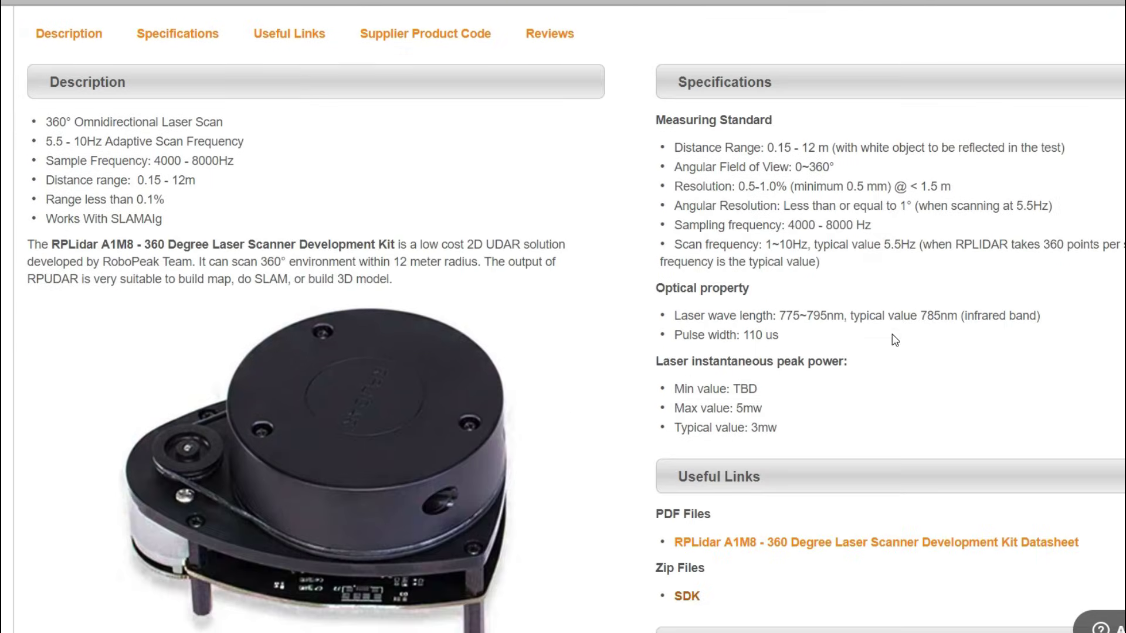
{"action": "scroll", "coordinate": [892, 335], "scroll_direction": "down", "scroll_amount": 2}
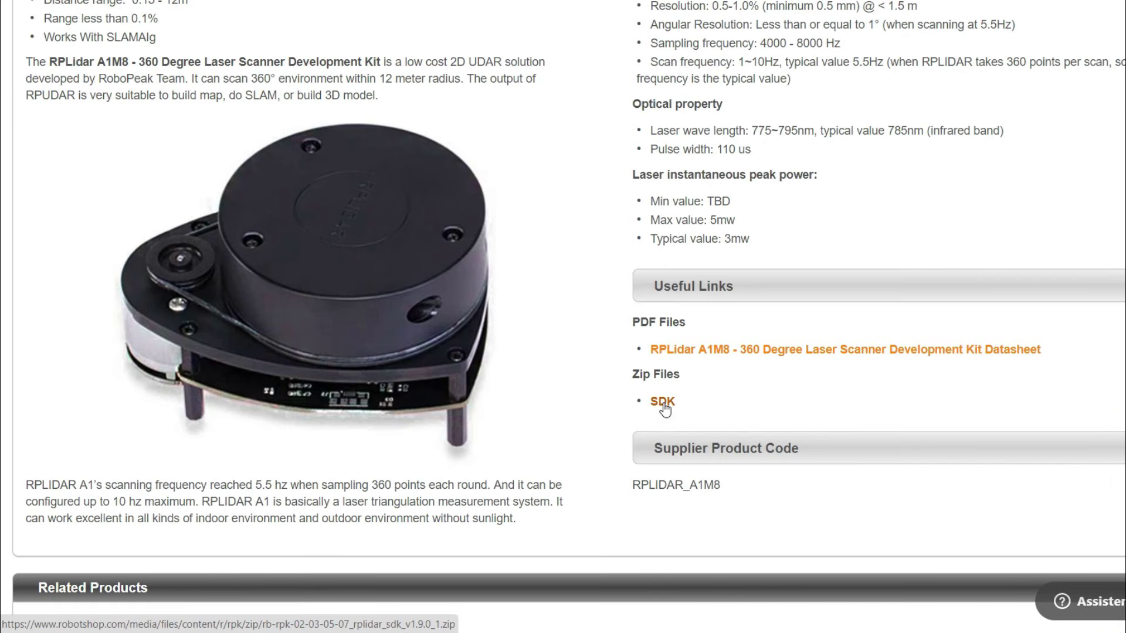
- Download the RPLIDAR SDK and launch the 64-bit installer in tools > cp2102_driver > CP210x_Windows_Drivers
{"action": "left_click", "coordinate": [663, 404]}
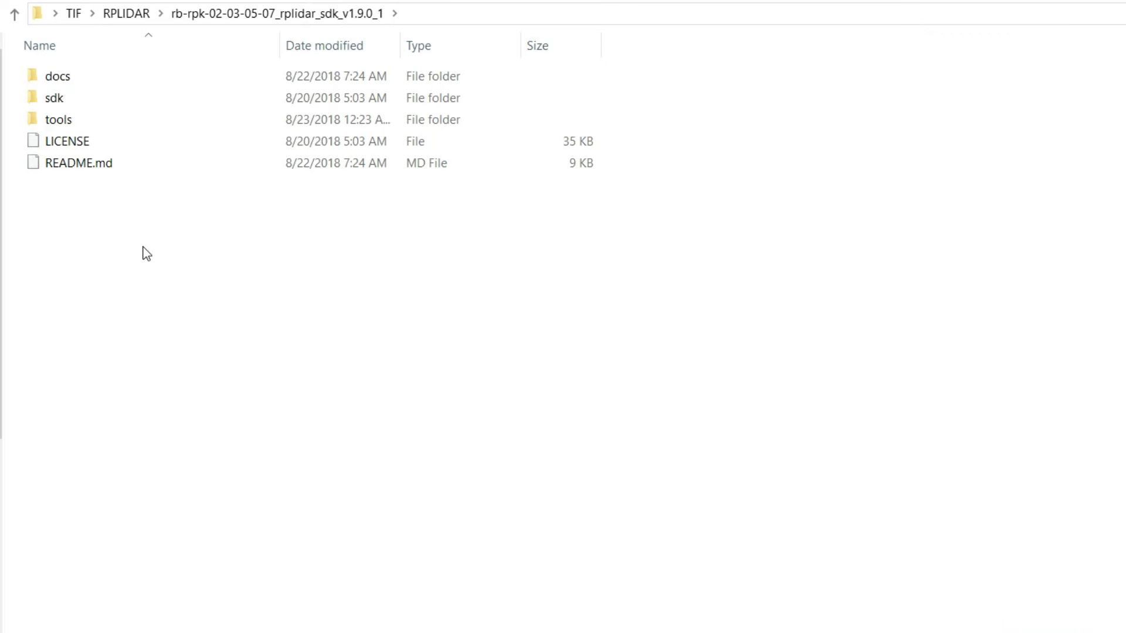
{"action": "double_click", "coordinate": [76, 121]}
{"action": "double_click", "coordinate": [82, 77]}
{"action": "double_click", "coordinate": [82, 77]}
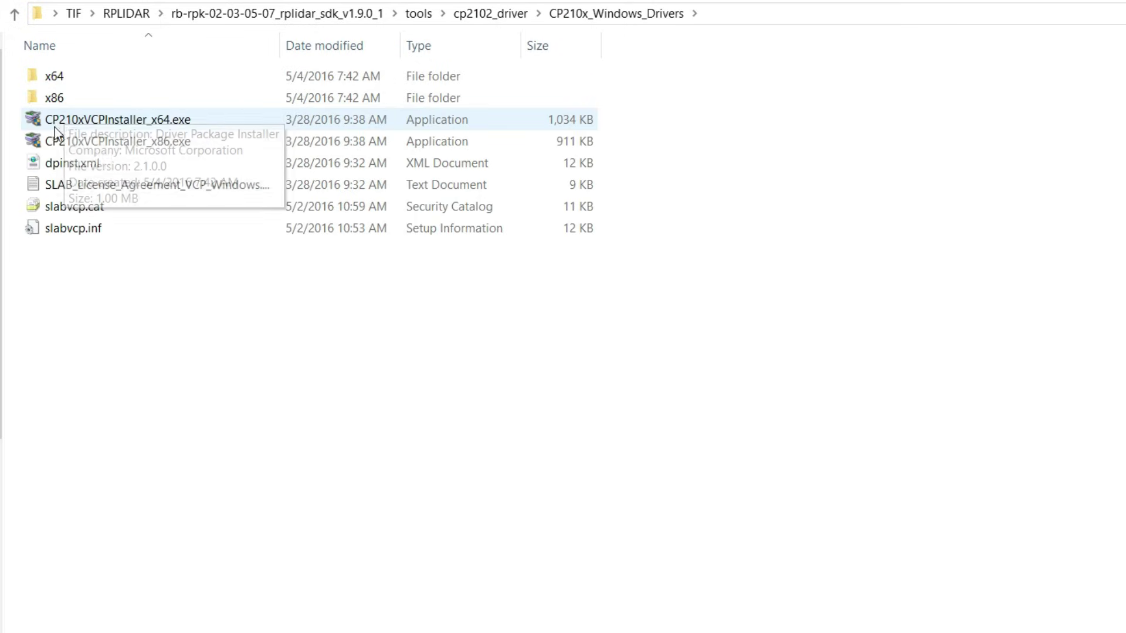
{"action": "double_click", "coordinate": [172, 120]}
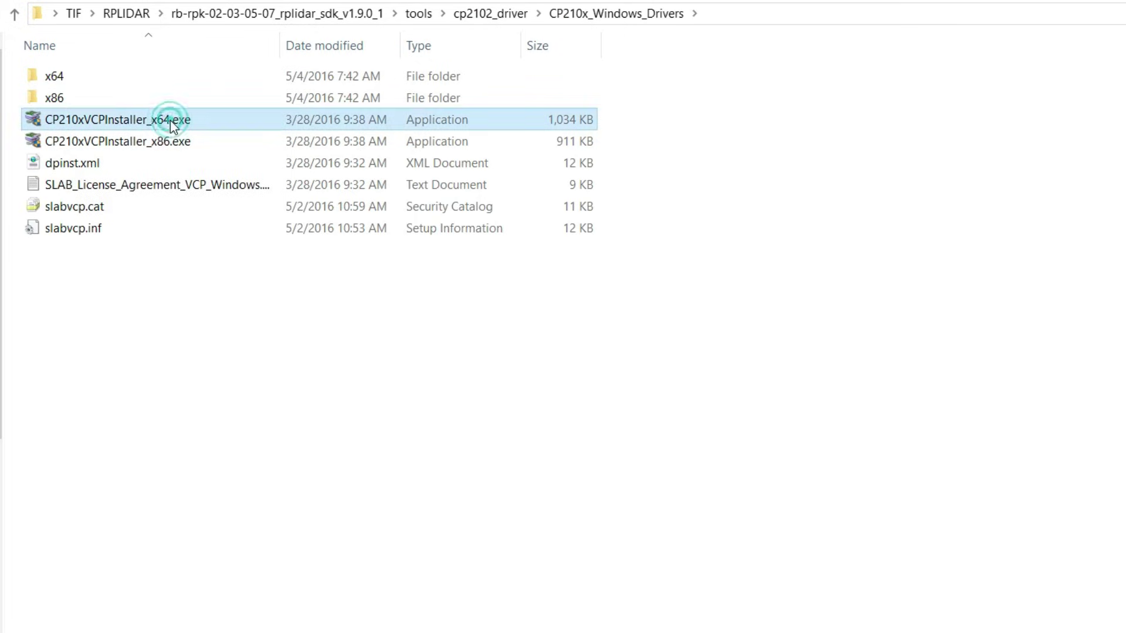
- Accept the Silicon Labs license and complete the CP210x x64 driver installation
{"action": "left_click", "coordinate": [357, 306]}
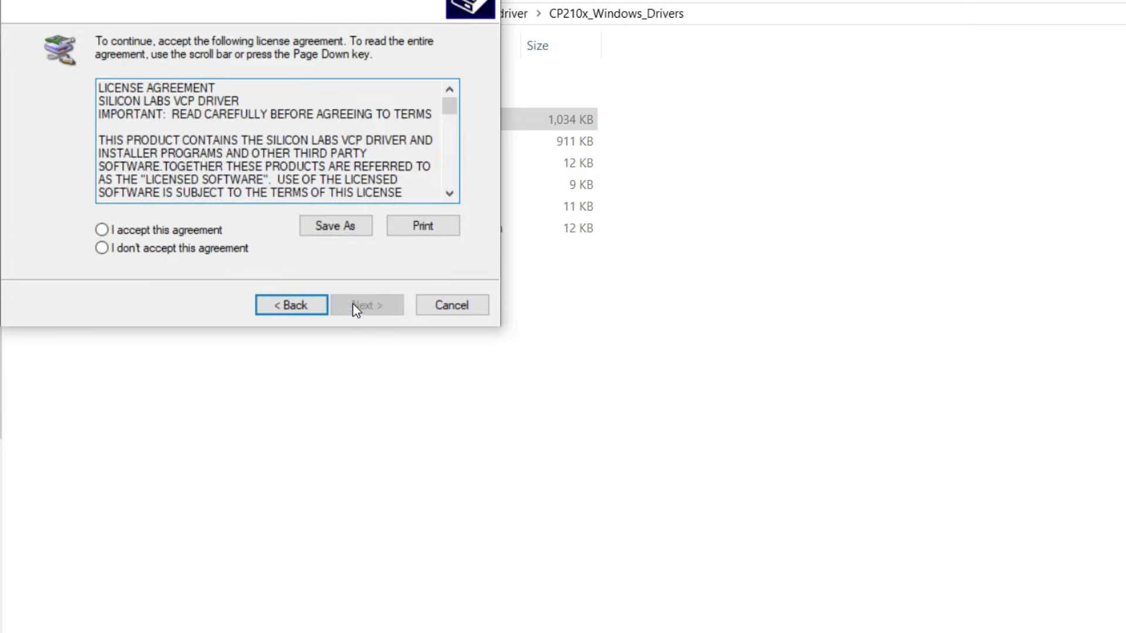
{"action": "left_click", "coordinate": [213, 230]}
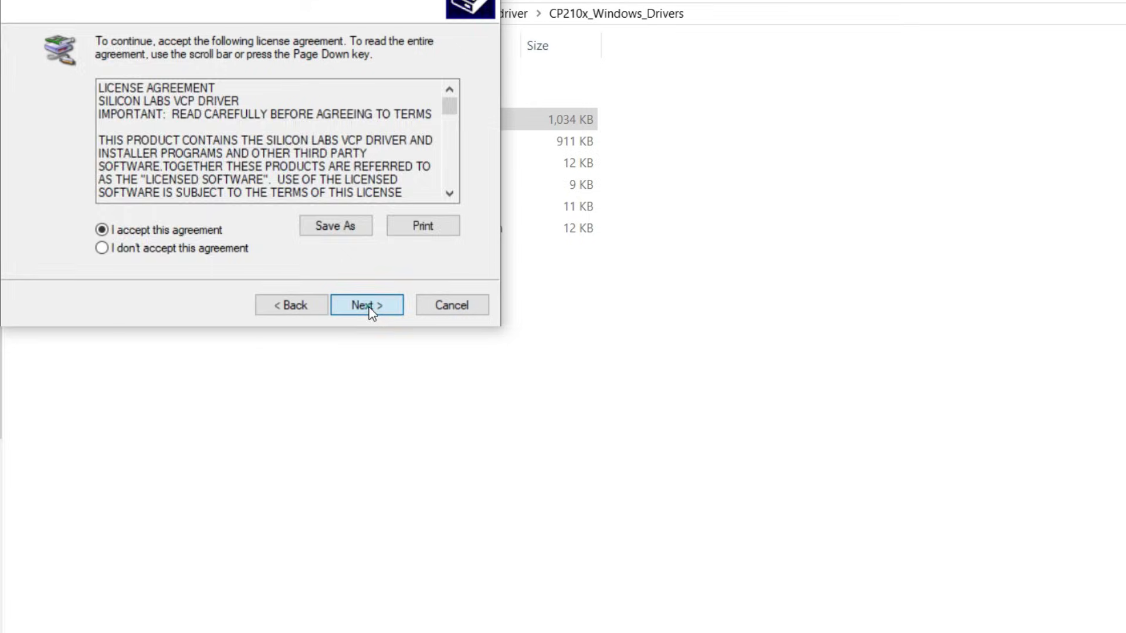
{"action": "left_click", "coordinate": [369, 306]}
{"action": "left_click", "coordinate": [368, 306]}
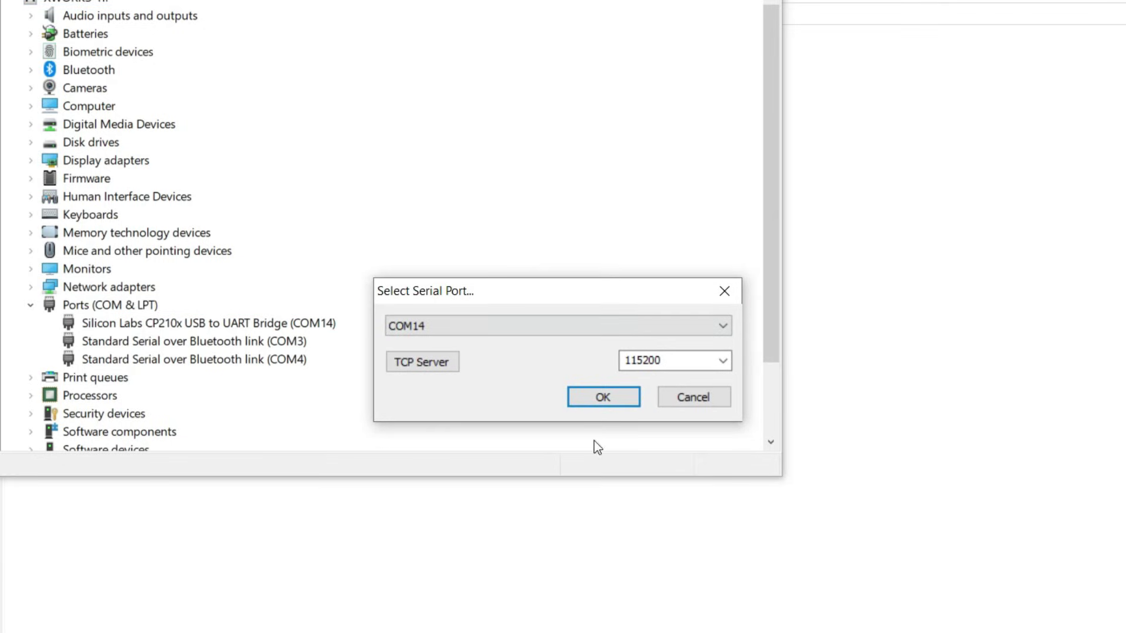
- Connect the frame grabber to the lidar on COM14 at 115200 baud
{"action": "left_click", "coordinate": [604, 399]}
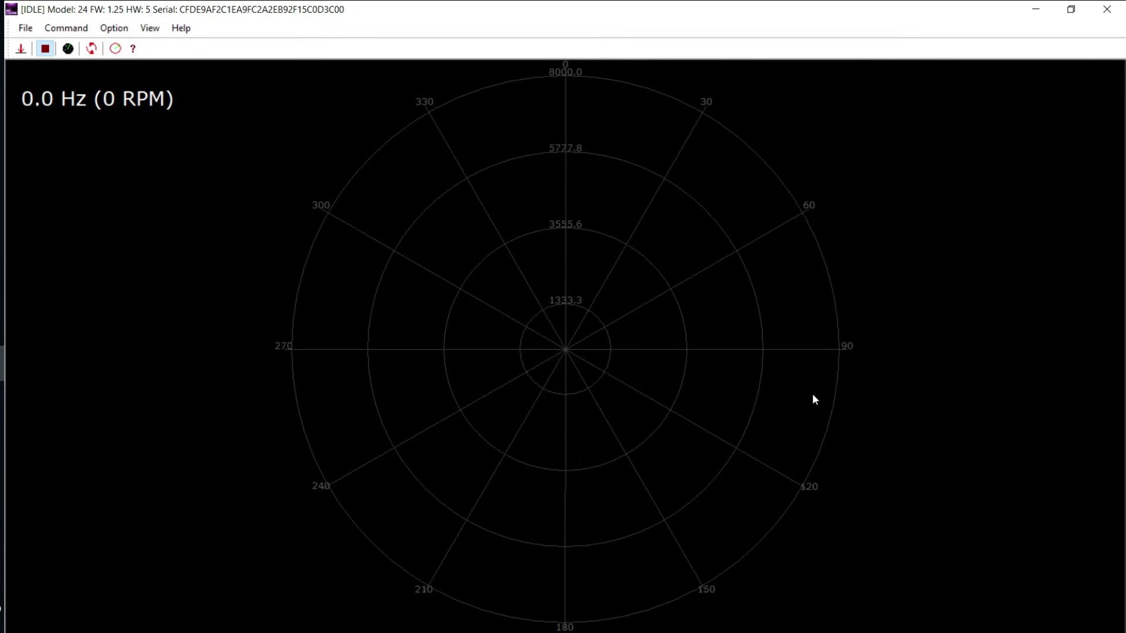
- Start the lidar scan in the frame grabber to plot live points
{"action": "left_click", "coordinate": [69, 49]}
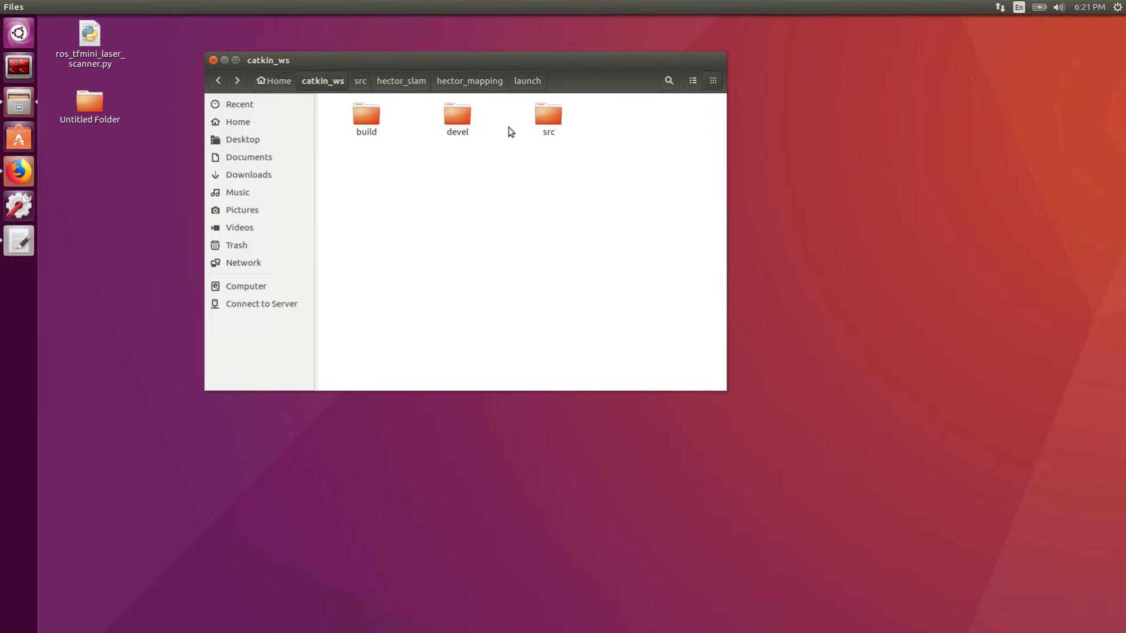
- Open the src folder inside catkin_ws in Files
{"action": "double_click", "coordinate": [547, 115]}
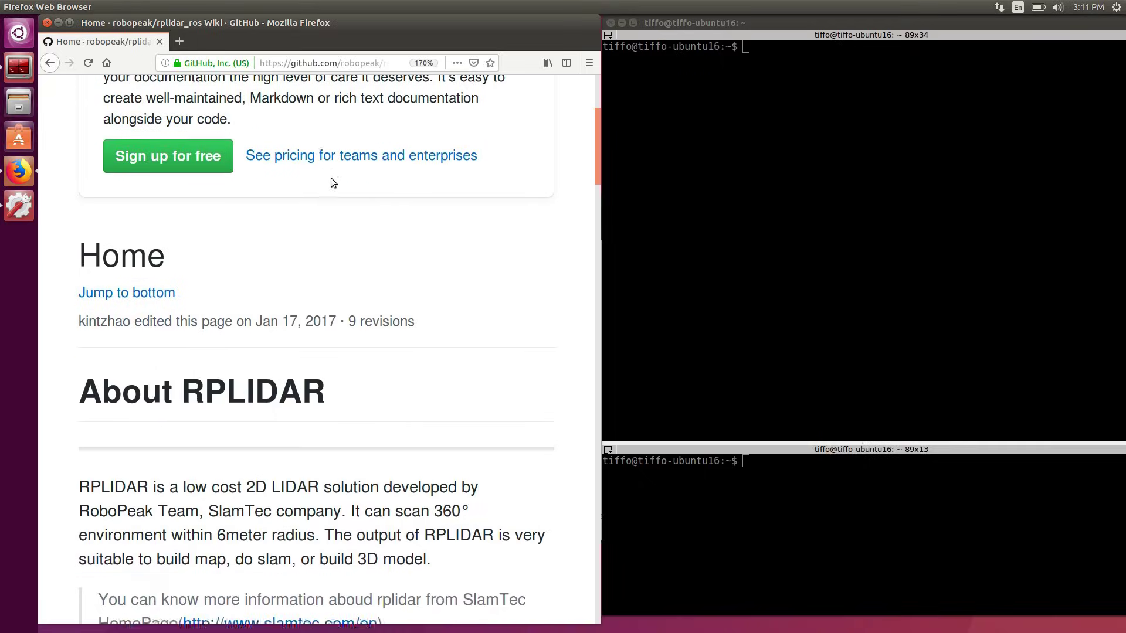
- Following the wiki's 'How to run', grant access with sudo chmod 666 /dev/ttyUSB0
{"action": "scroll", "coordinate": [330, 183], "scroll_direction": "down", "scroll_amount": 7}
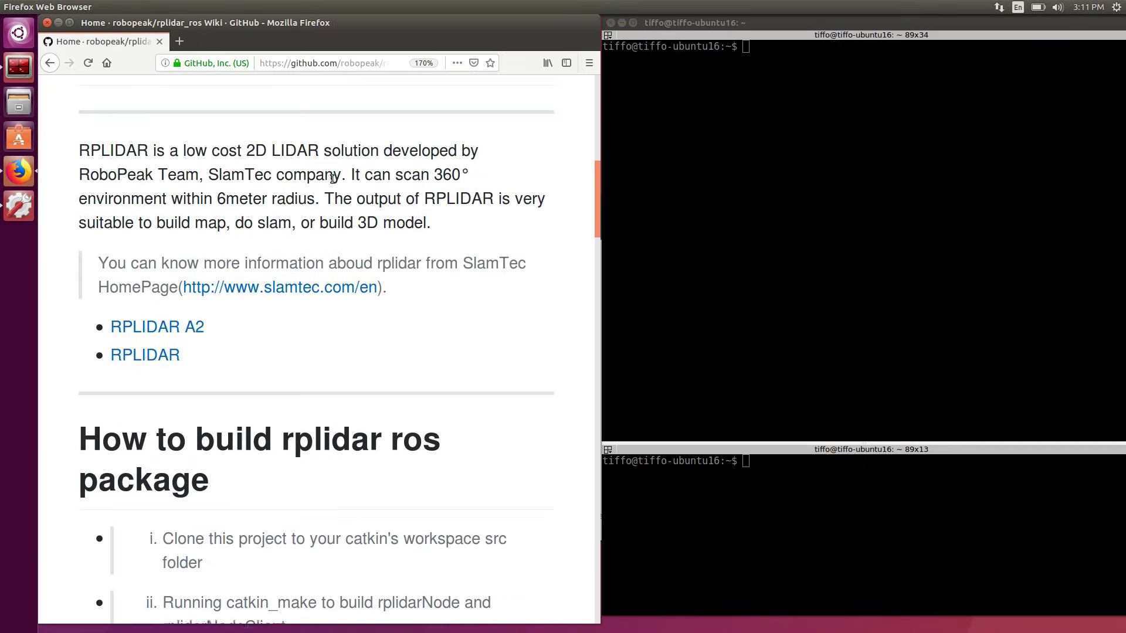
{"action": "scroll", "coordinate": [330, 177], "scroll_direction": "down", "scroll_amount": 4}
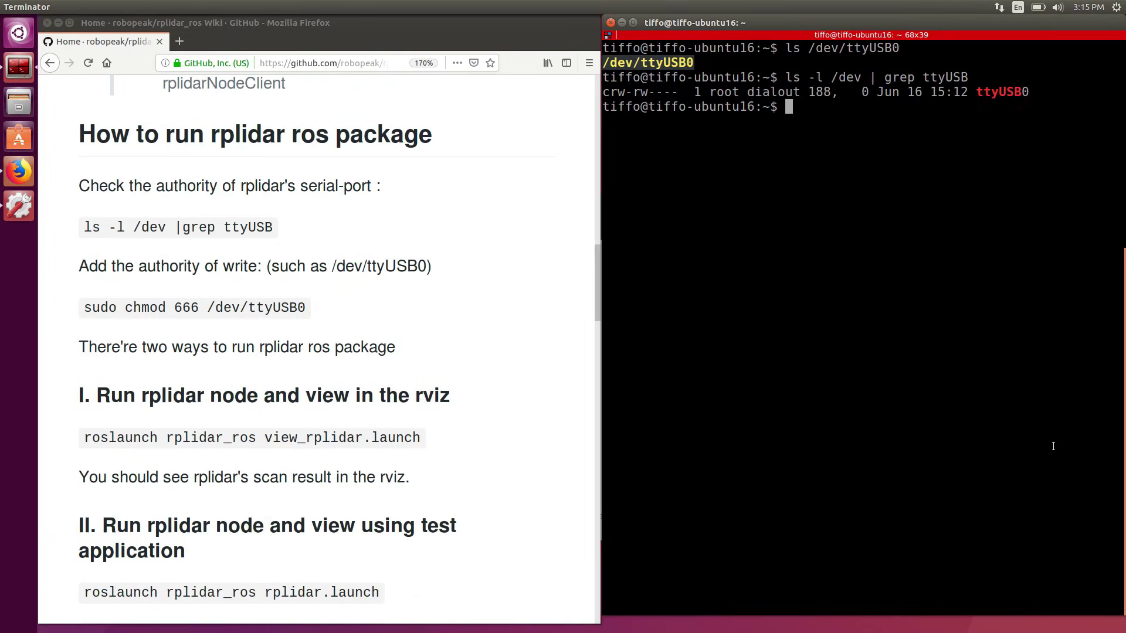
{"action": "type", "text": "sudo chmod 666 /"}
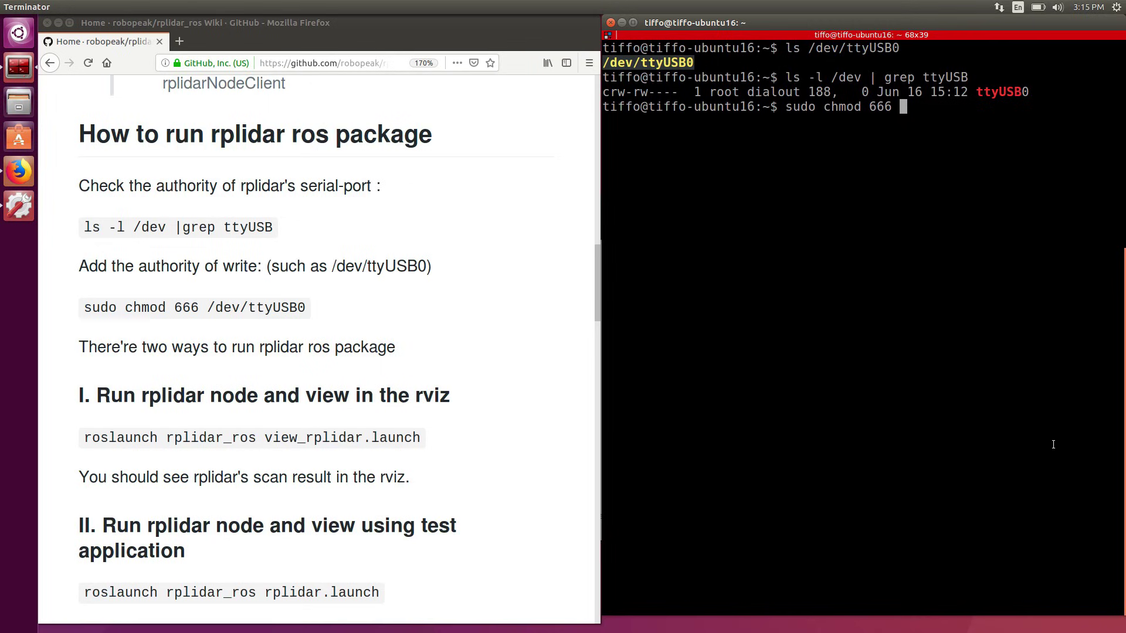
{"action": "type", "text": "dev/ttyUSB0"}
{"action": "key", "text": "Return"}
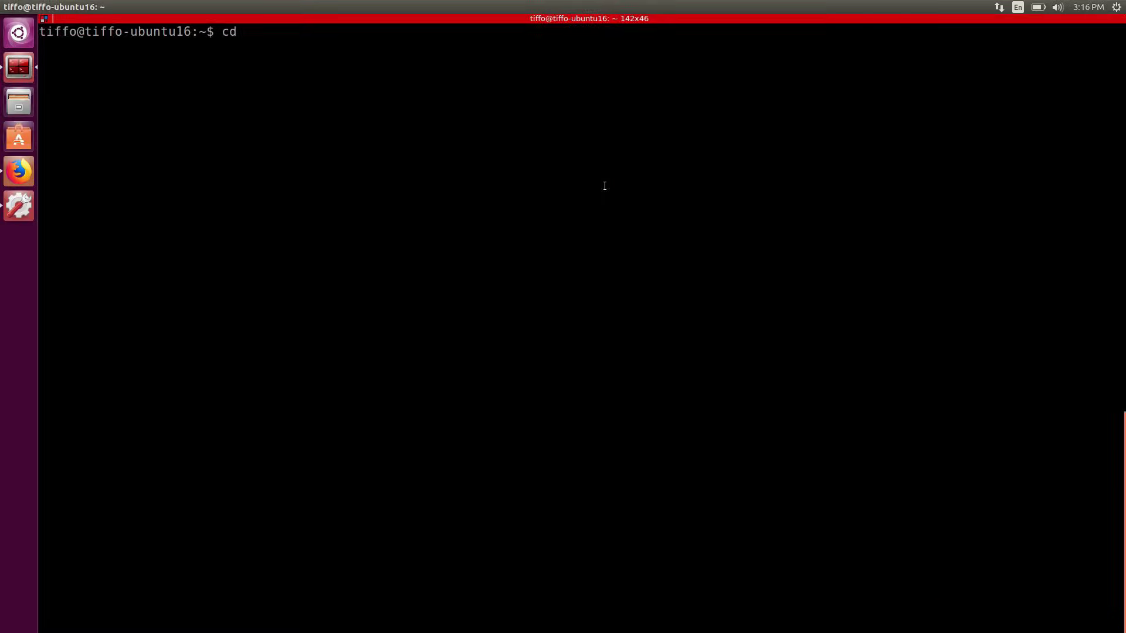
{"action": "type", "text": "catkin_ws/"}
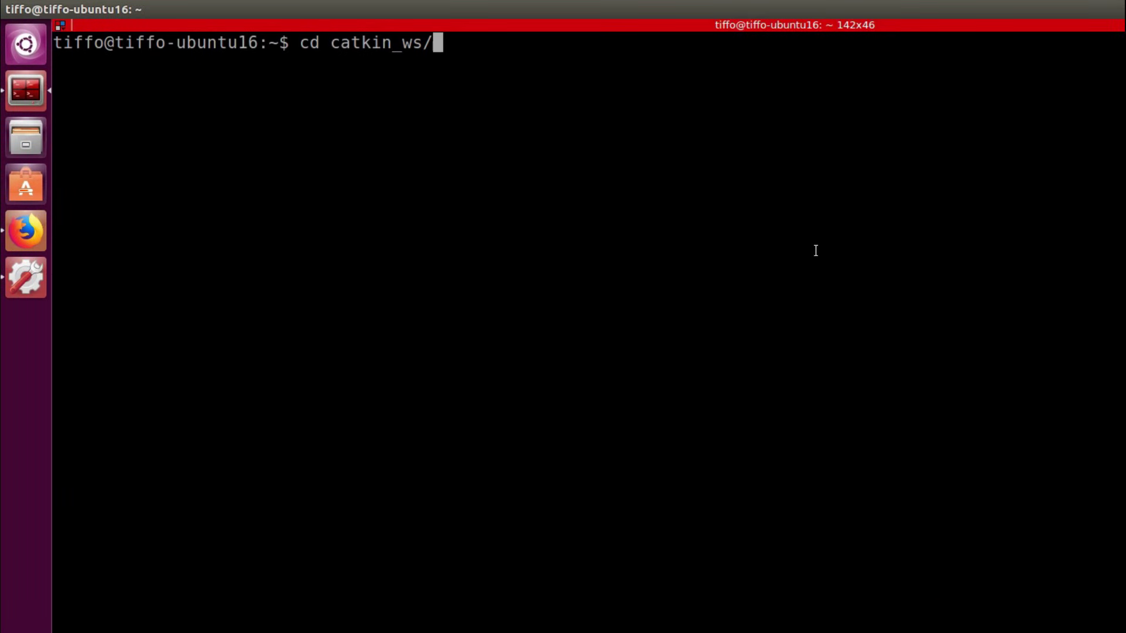
{"action": "type", "text": "src"}
- Clone the rplidar_ros repository into catkin_ws/src with git clone
{"action": "key", "text": "Return"}
{"action": "type", "text": "git cl"}
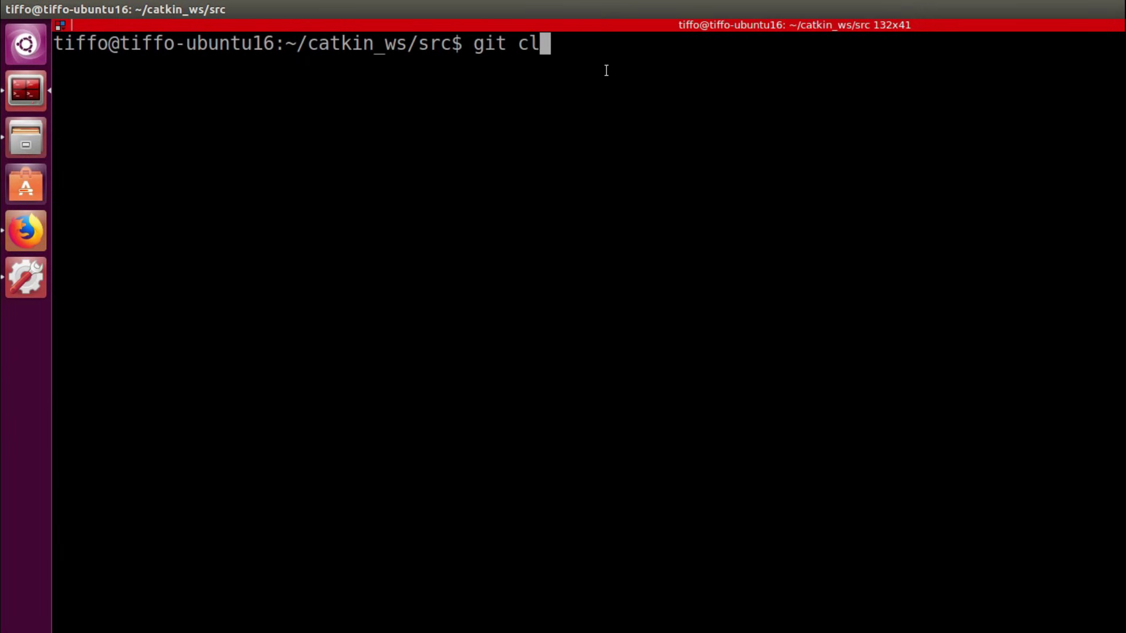
{"action": "type", "text": "one"}
{"action": "right_click", "coordinate": [604, 69]}
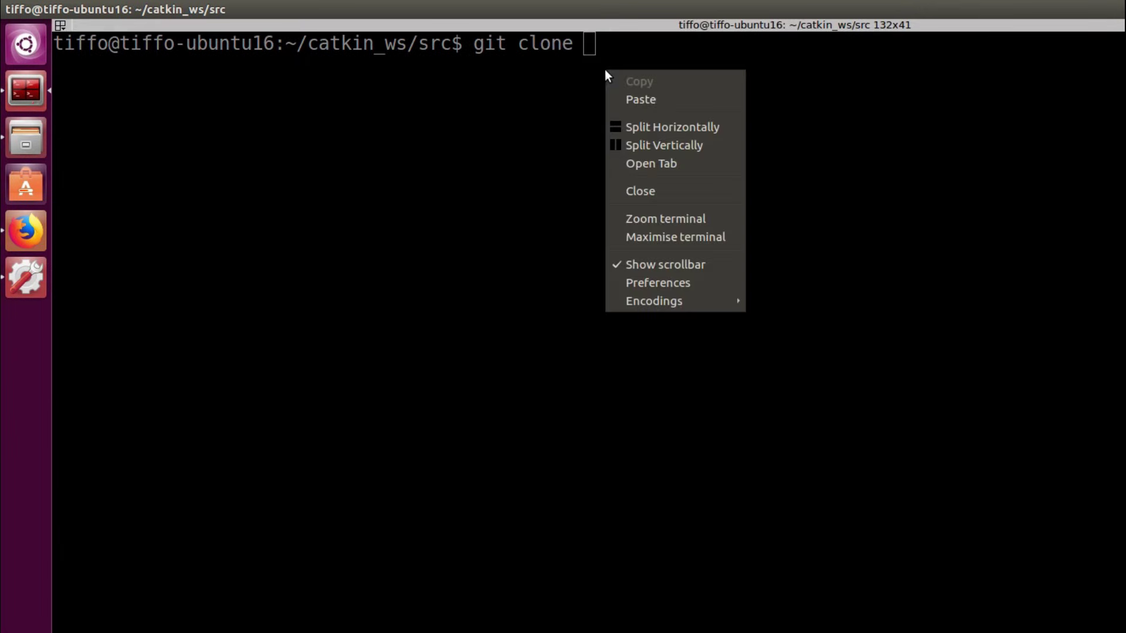
{"action": "left_click", "coordinate": [637, 97]}
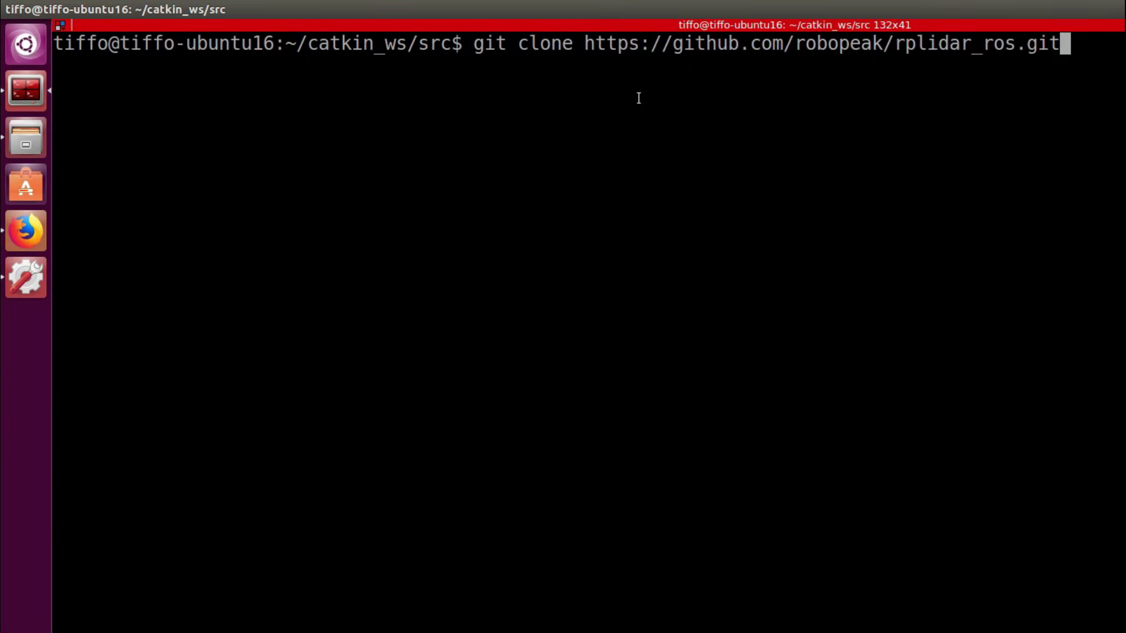
{"action": "key", "text": "Return"}
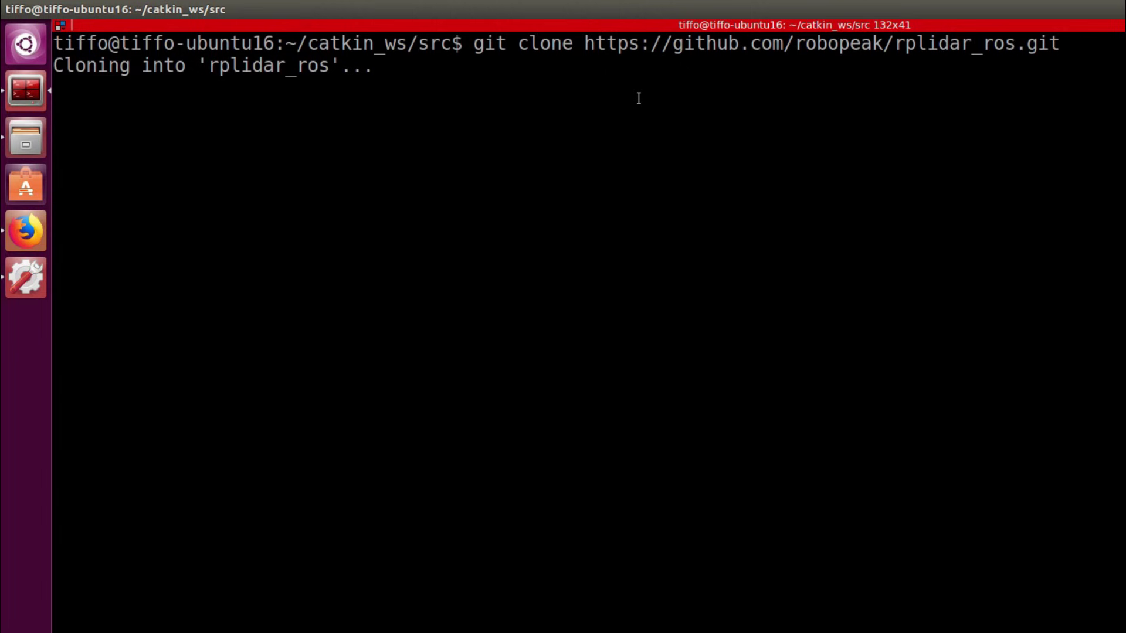
- Build catkin_ws with catkin_make and source devel/setup.bash
{"action": "type", "text": "cd "}
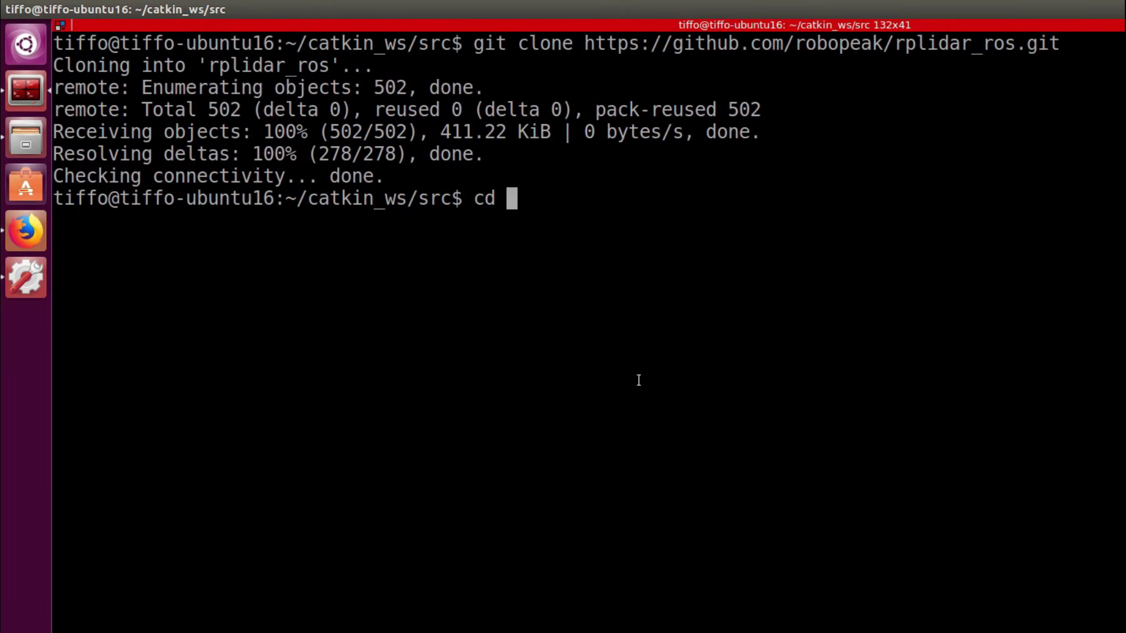
{"action": "type", "text": ".."}
{"action": "key", "text": "Return"}
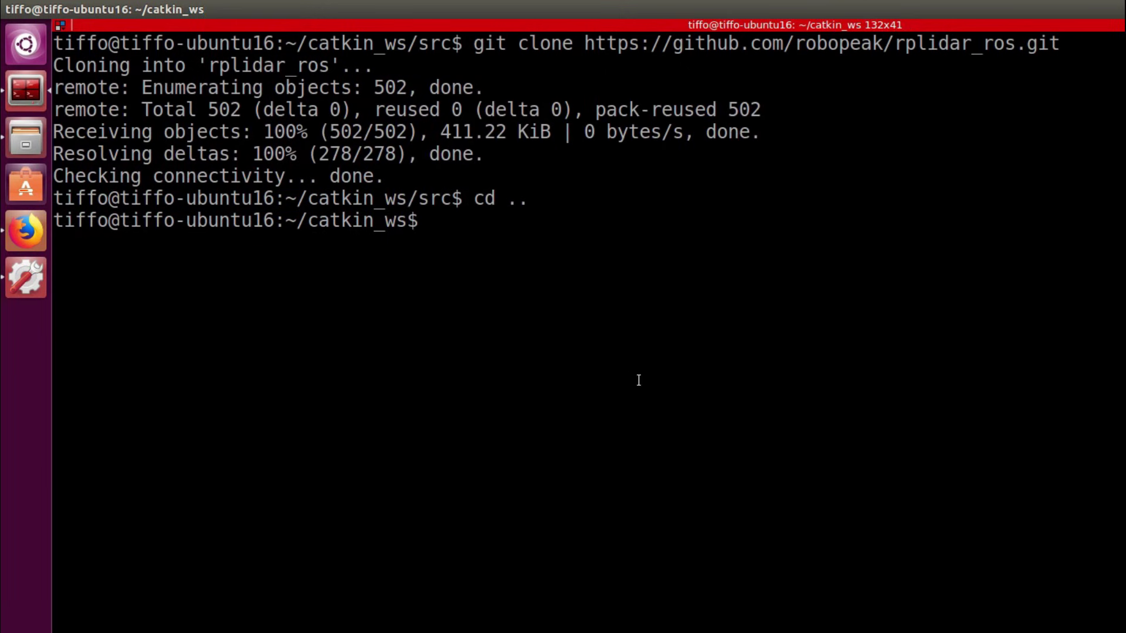
{"action": "type", "text": "catkin_make"}
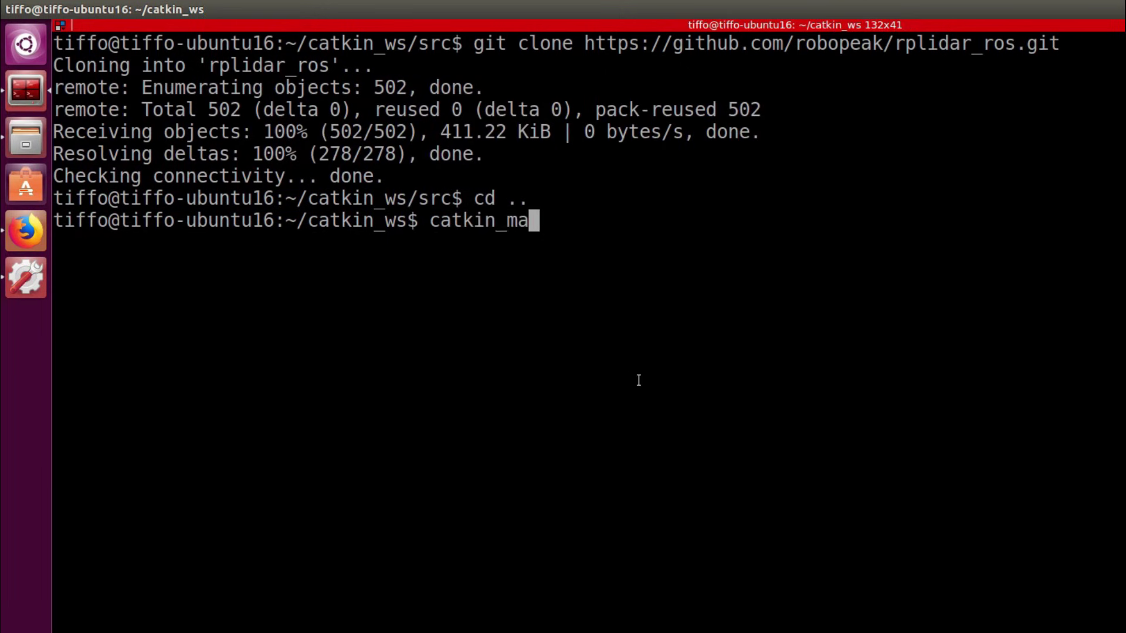
{"action": "key", "text": "Return"}
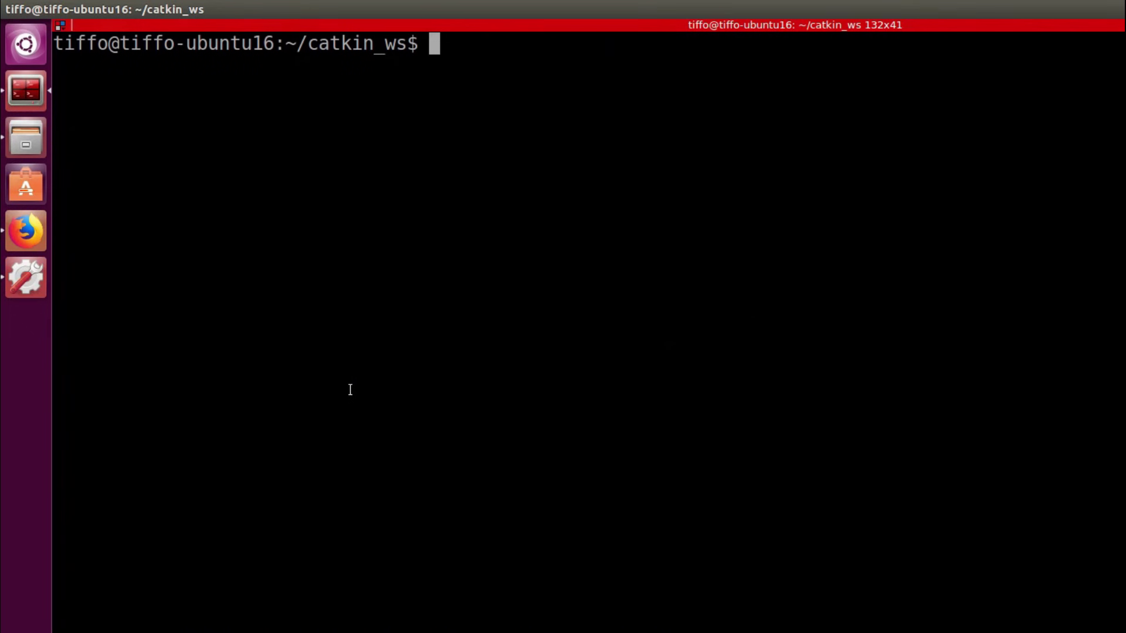
{"action": "type", "text": "source devel/setup.b"}
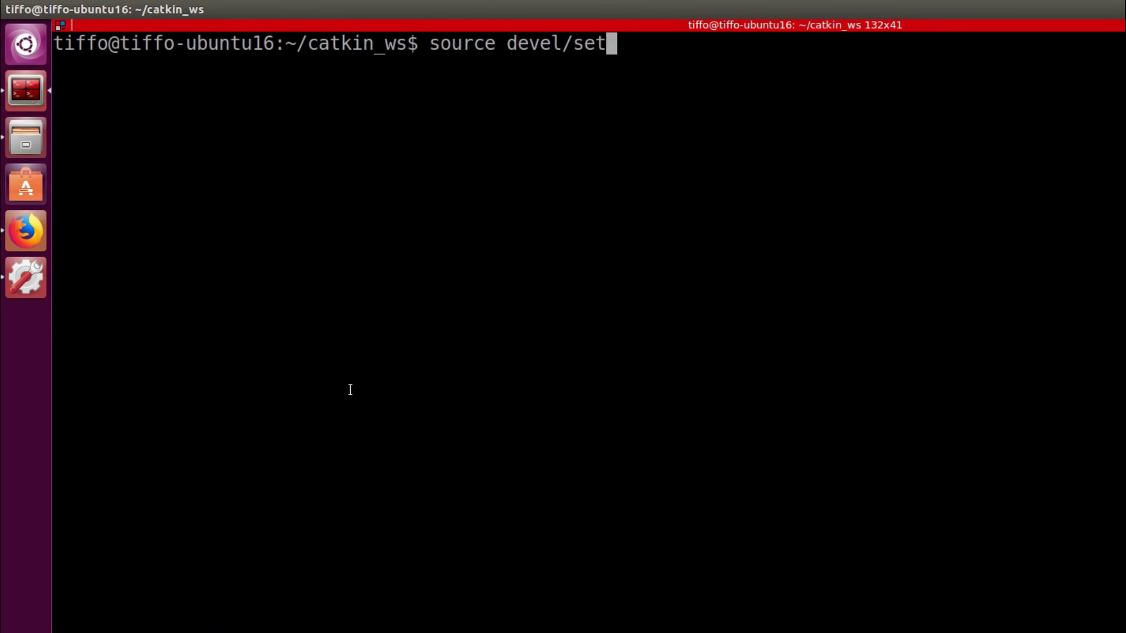
{"action": "type", "text": "ash"}
{"action": "key", "text": "Return"}
- Split the terminal into two panes and start roscore in one of them
{"action": "key", "text": "ctrl+l"}
{"action": "key", "text": "ctrl+shift+o"}
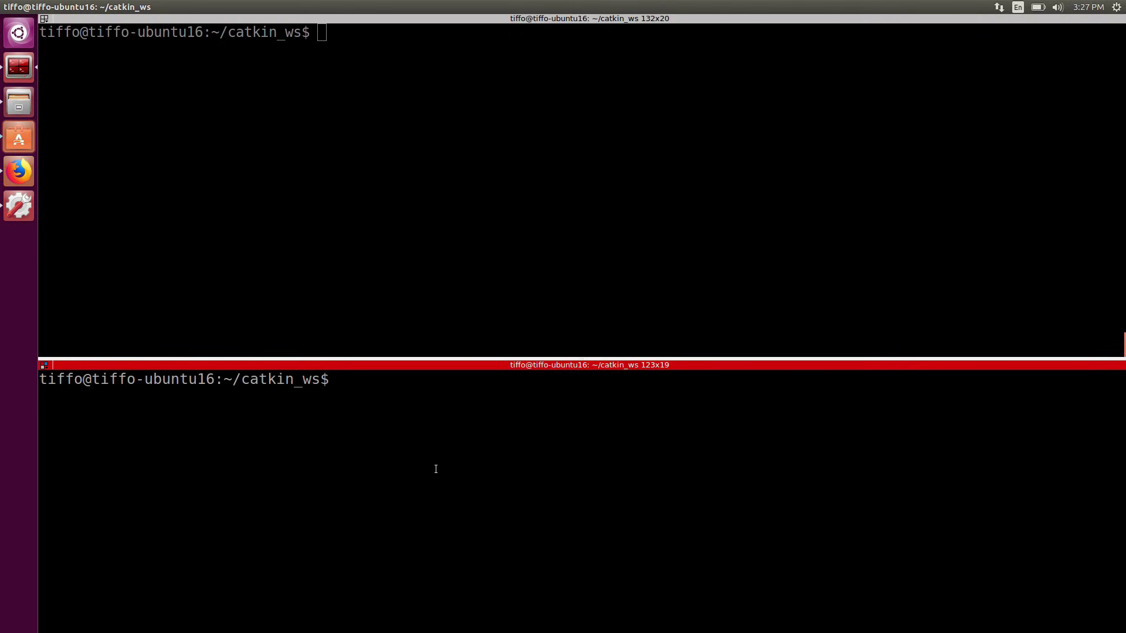
{"action": "type", "text": "roscore"}
{"action": "key", "text": "Return"}
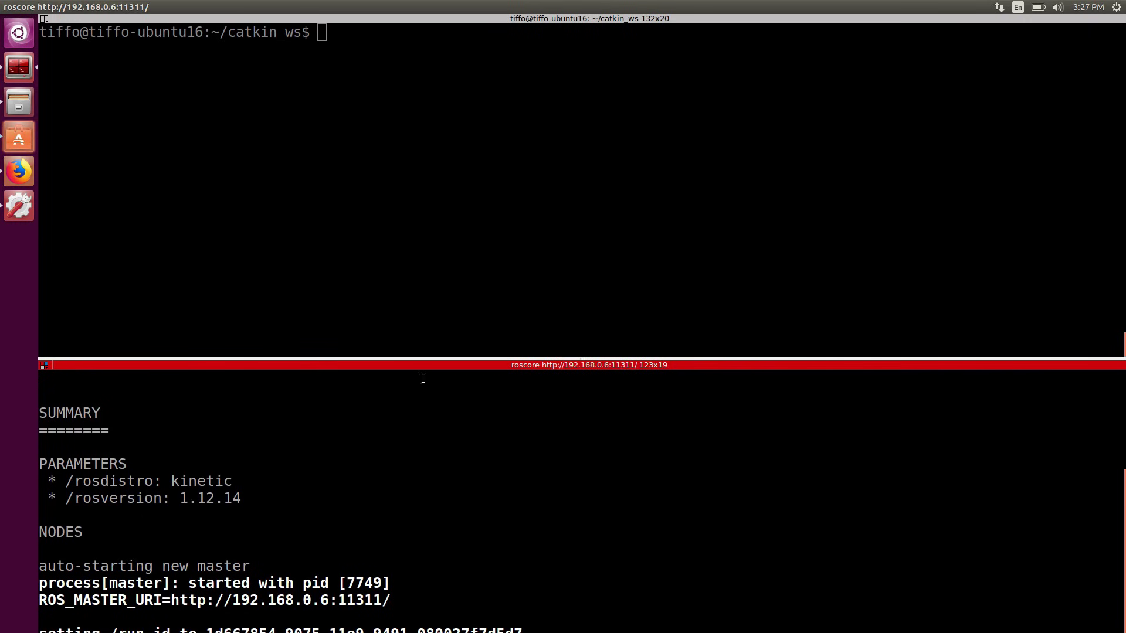
- Run roslaunch rplidar_ros view_rplidar.launch to open RViz with the live scan
{"action": "type", "text": "roslaunch"}
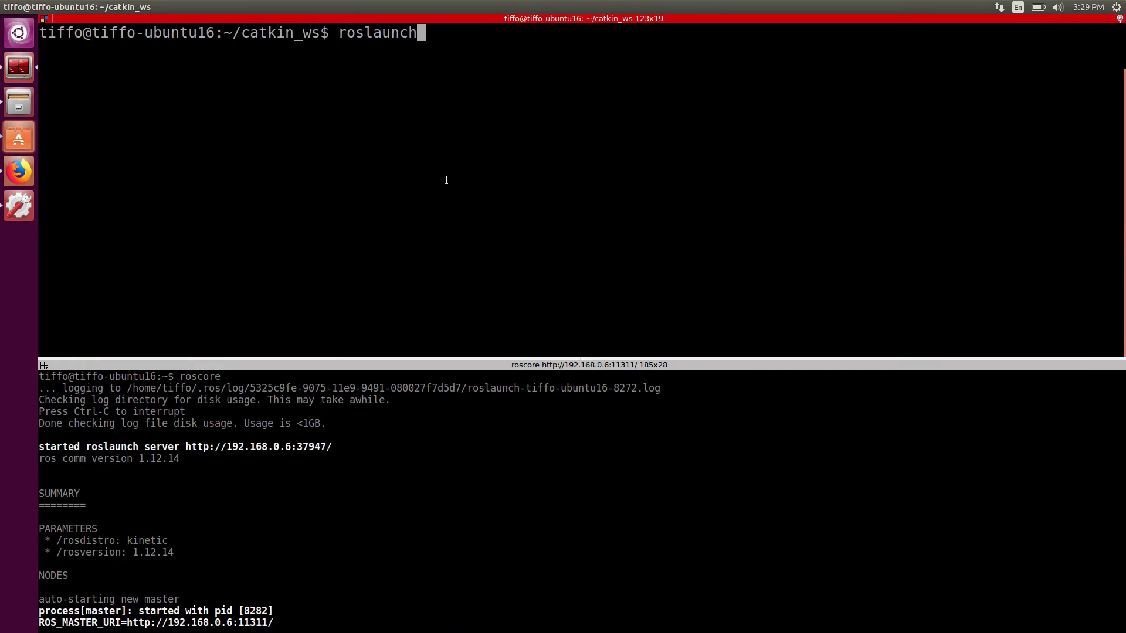
{"action": "type", "text": " rp"}
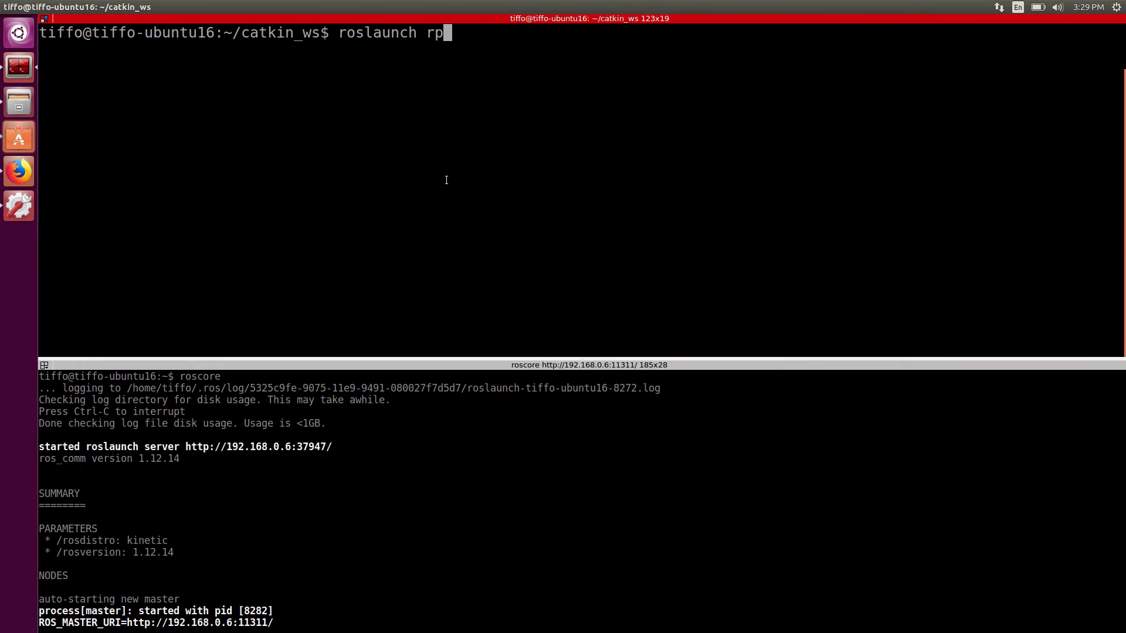
{"action": "type", "text": "l"}
{"action": "key", "text": "Tab"}
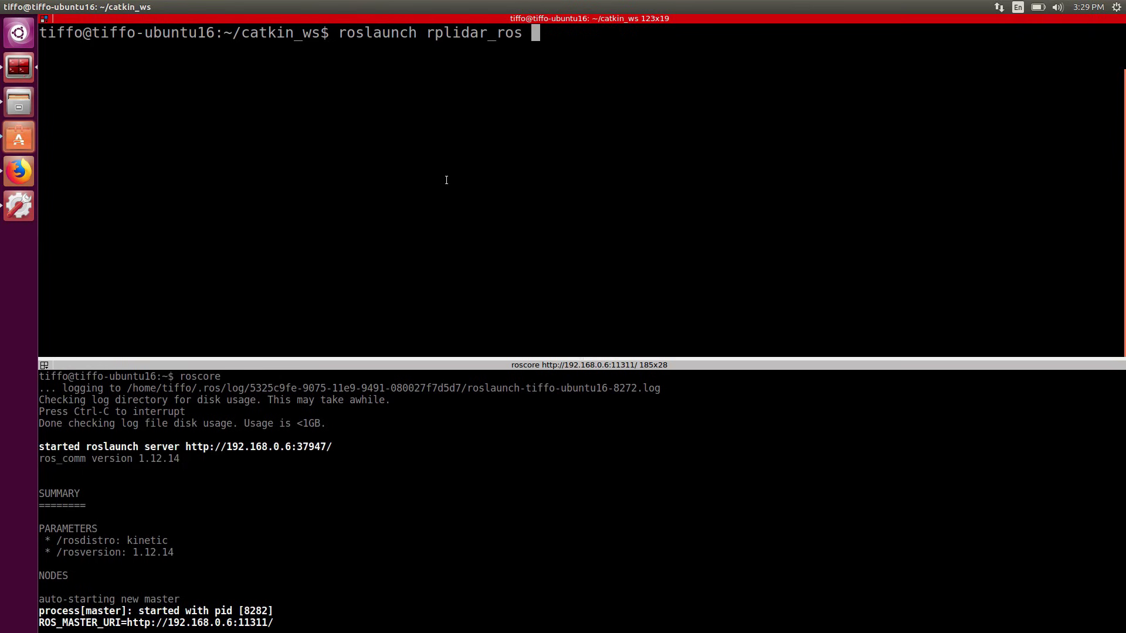
{"action": "key", "text": "Tab"}
{"action": "key", "text": "Tab"}
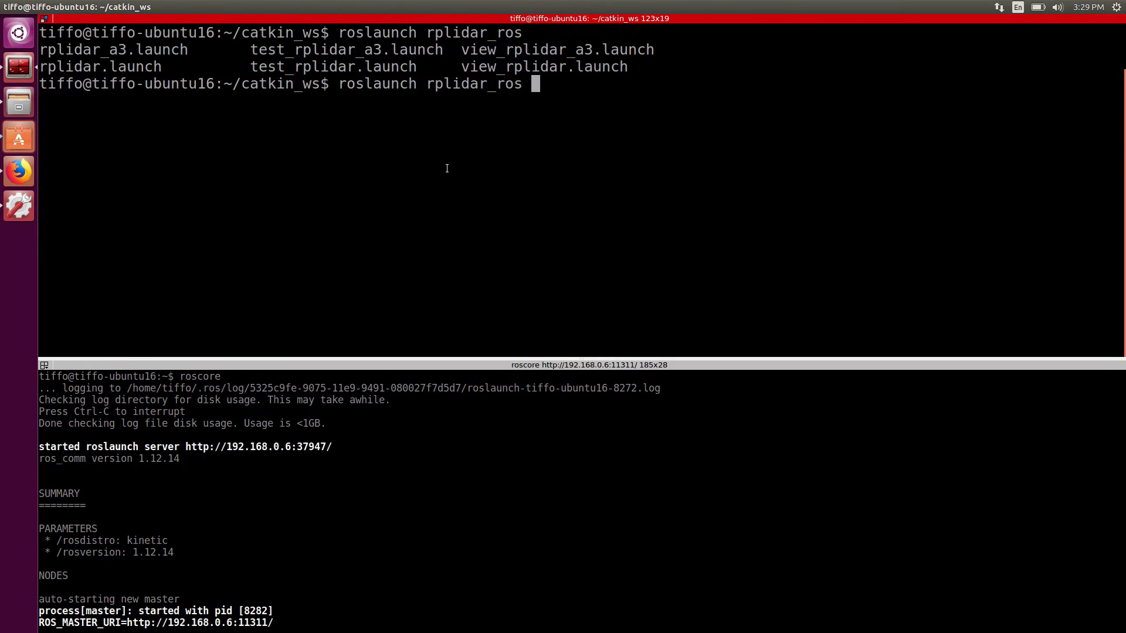
{"action": "left_click_drag", "start_coordinate": [461, 65], "coordinate": [628, 66]}
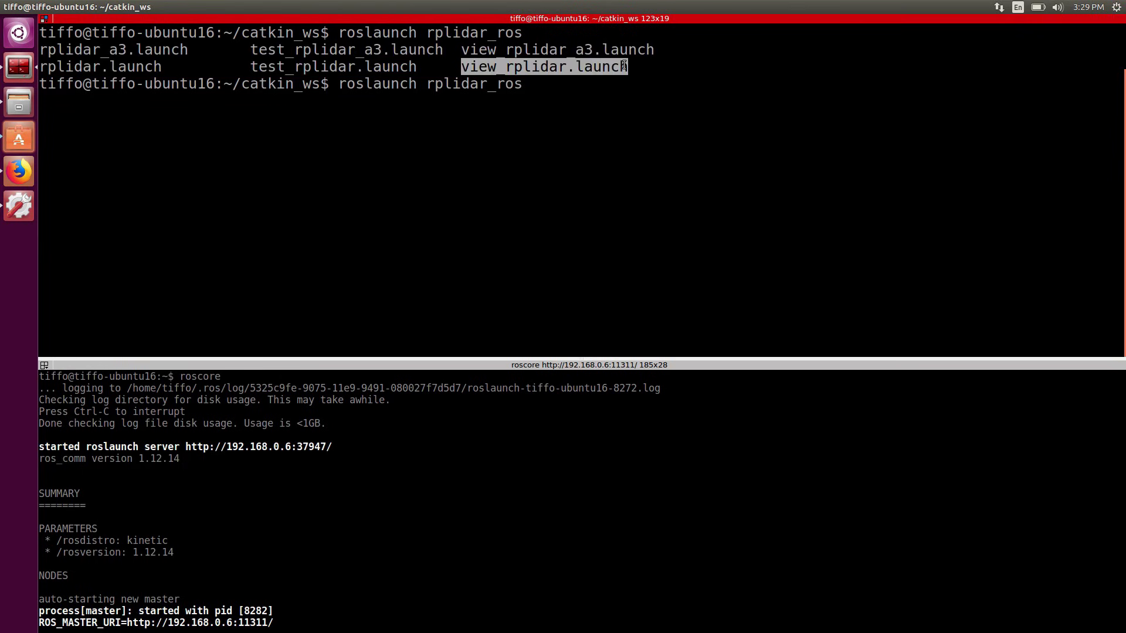
{"action": "left_click", "coordinate": [599, 129]}
{"action": "type", "text": "vie"}
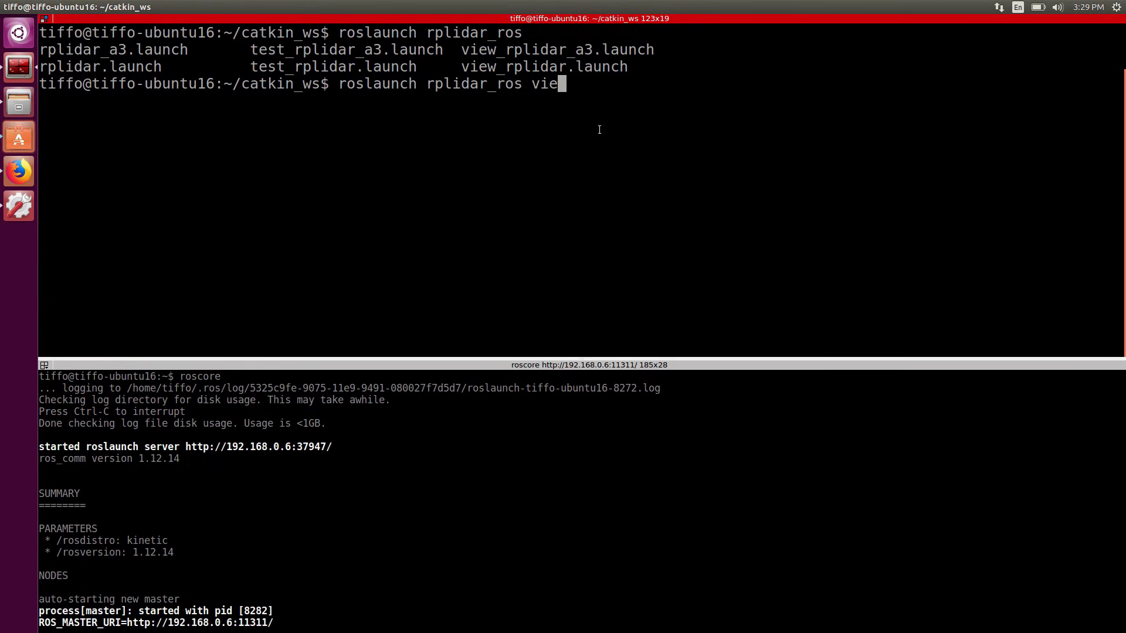
{"action": "key", "text": "Tab"}
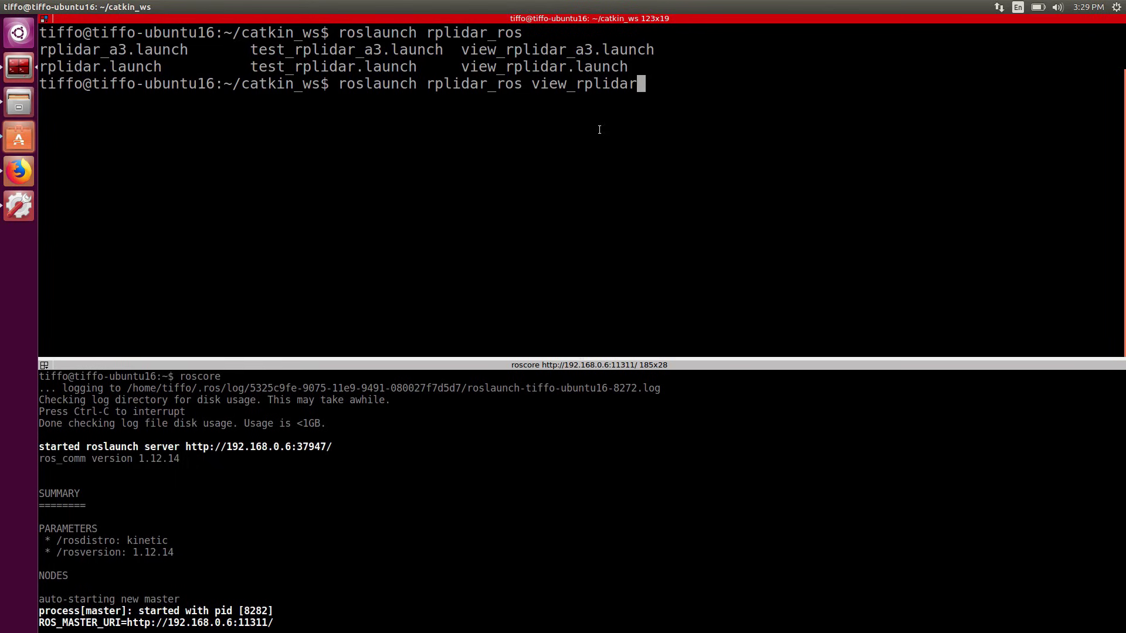
{"action": "type", "text": "."}
{"action": "key", "text": "Tab"}
{"action": "key", "text": "Return"}
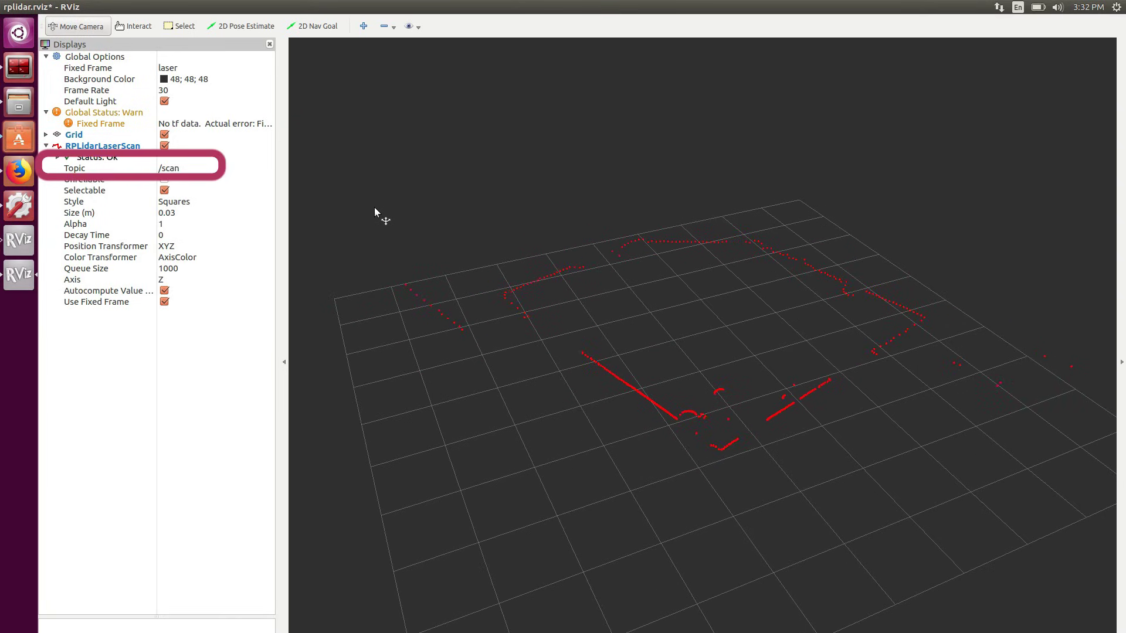
- View the scan from above and change RPLidarLaserScan Size (m) from 0.03 to 0.08
{"action": "left_click_drag", "start_coordinate": [374, 208], "coordinate": [415, 364]}
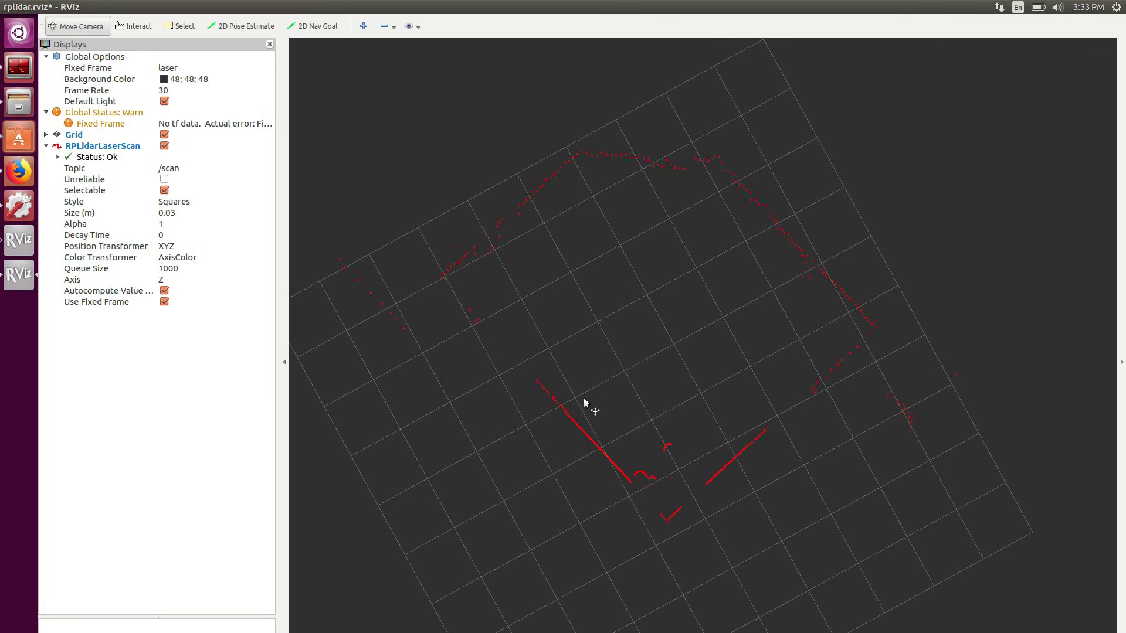
{"action": "left_click", "coordinate": [186, 214]}
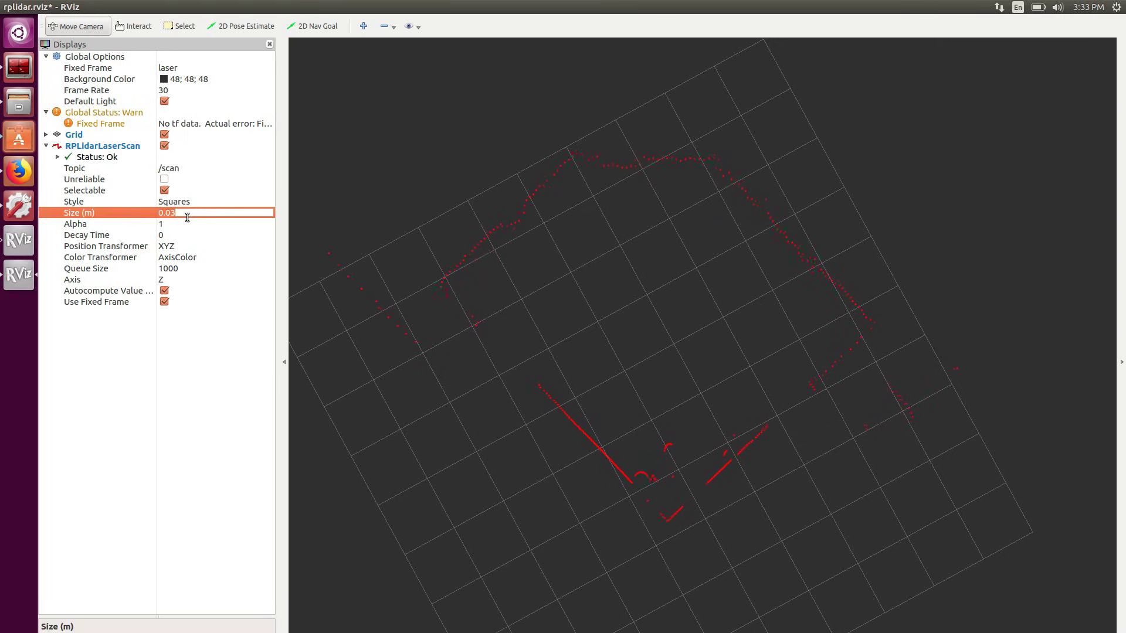
{"action": "left_click", "coordinate": [187, 218]}
{"action": "type", "text": "8"}
{"action": "key", "text": "Return"}
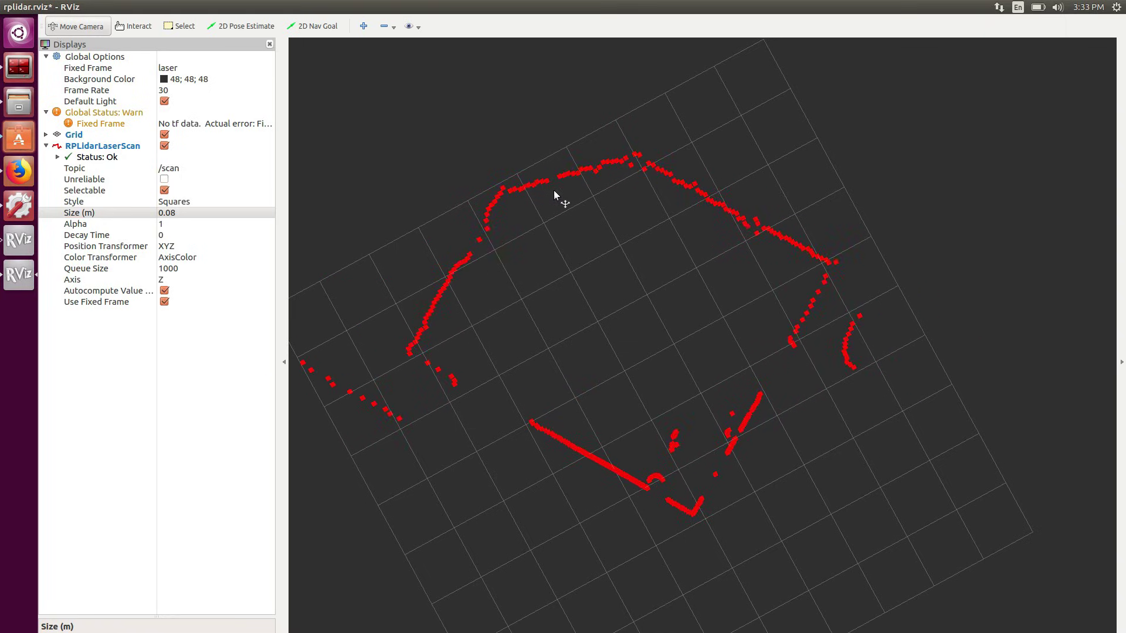
- List the active ROS topics with rostopic list and highlight /scan among them
{"action": "key", "text": "alt+Tab"}
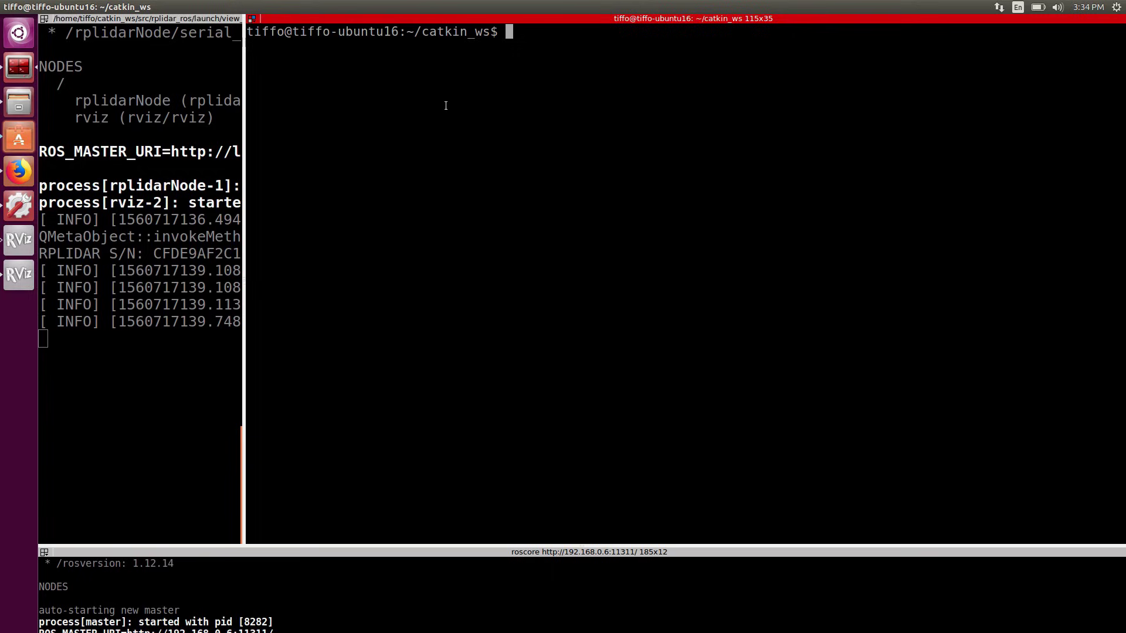
{"action": "type", "text": "rostopic list"}
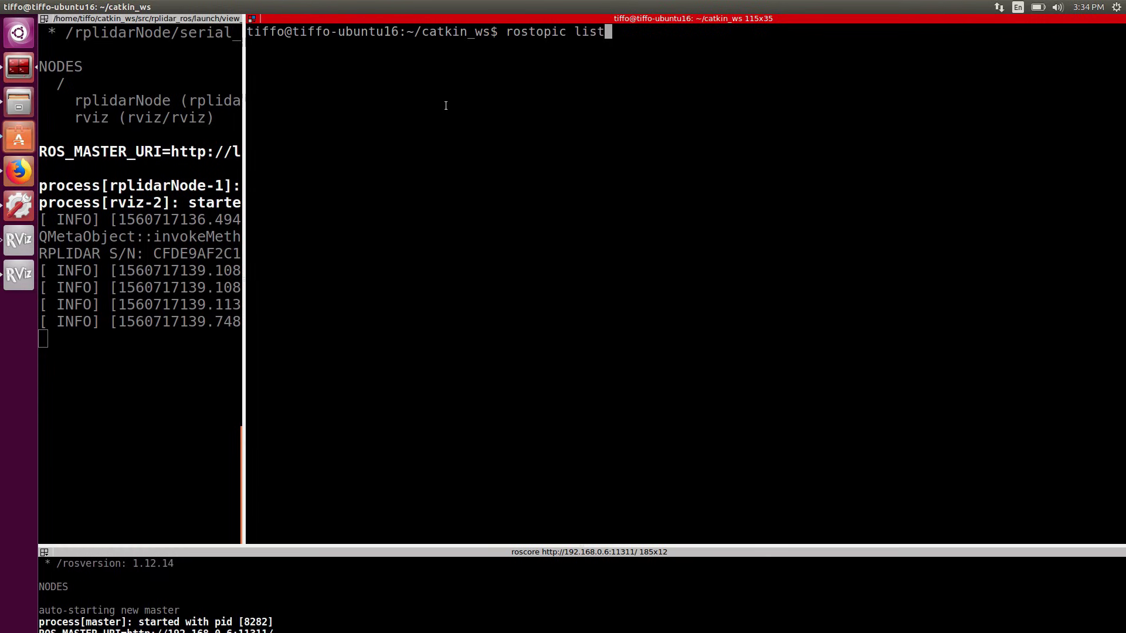
{"action": "key", "text": "Return"}
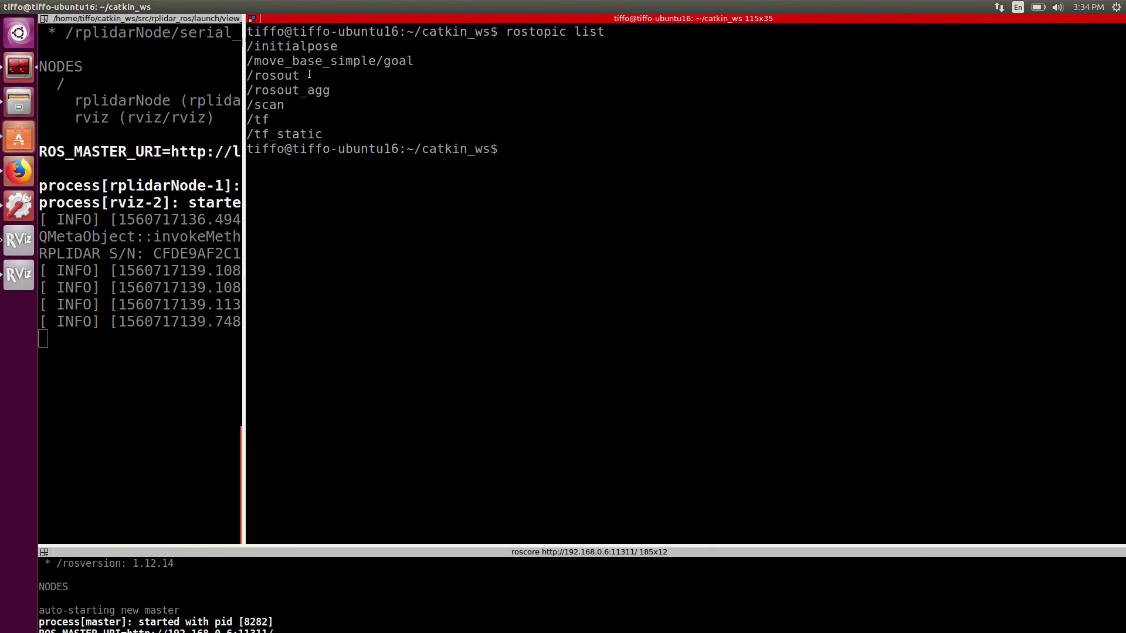
{"action": "left_click_drag", "start_coordinate": [287, 108], "coordinate": [248, 104]}
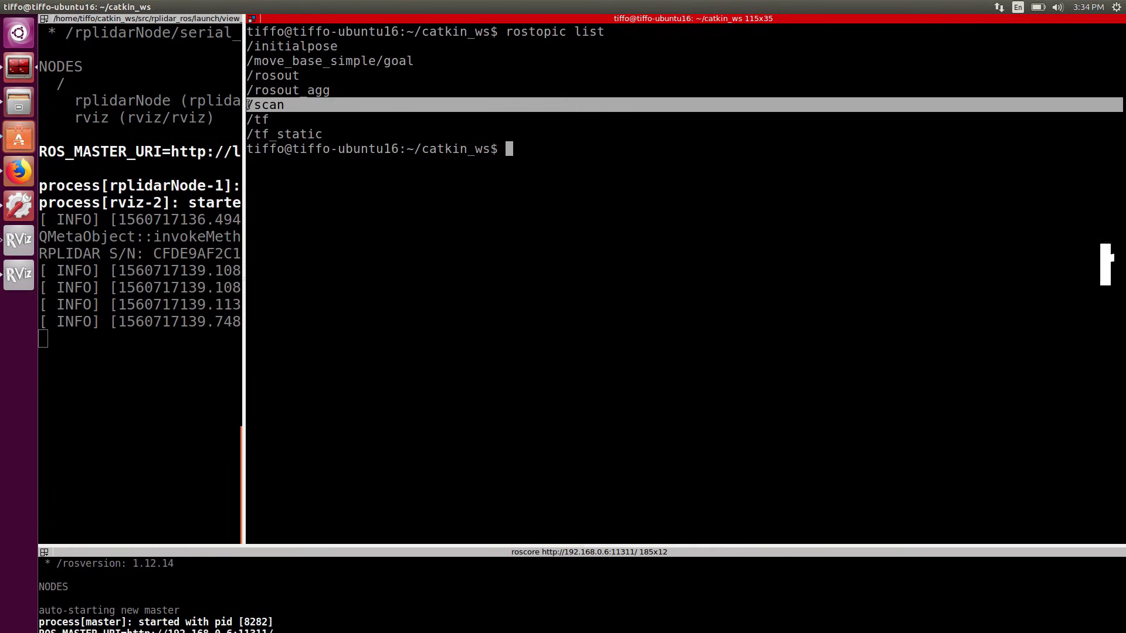
- Enter the command rostopic echo /scan, using tab completion for the topic name
{"action": "left_click", "coordinate": [537, 153]}
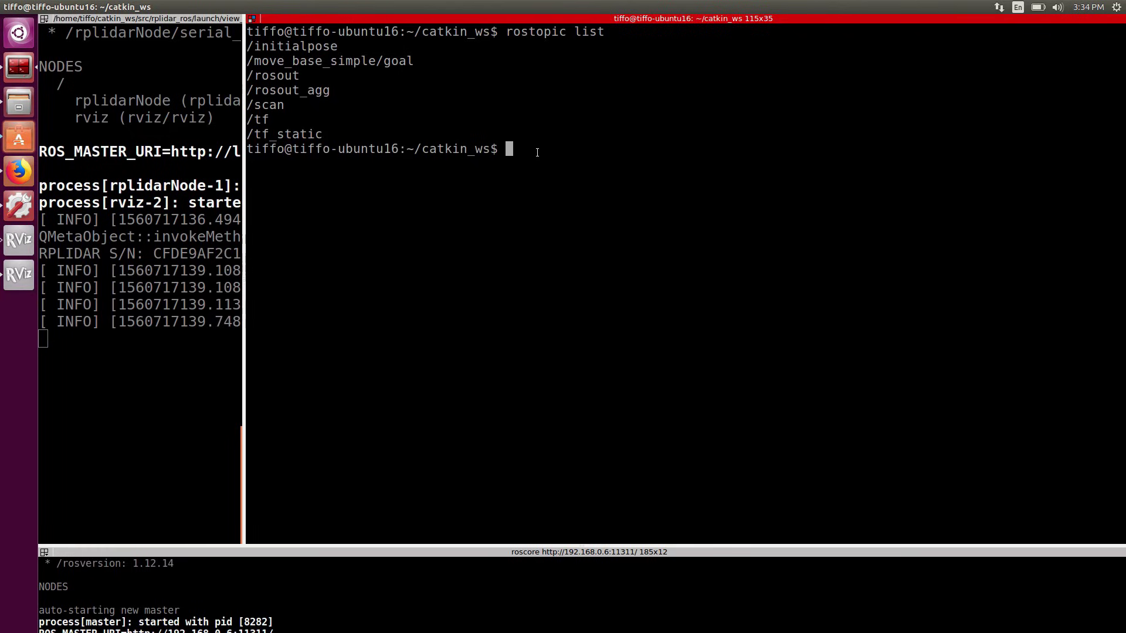
{"action": "type", "text": "rostopic echo /sc"}
{"action": "key", "text": "Tab"}
- Print live /scan messages and highlight frame_id 'laser', angle_min/angle_max and angle_increment
{"action": "key", "text": "Return"}
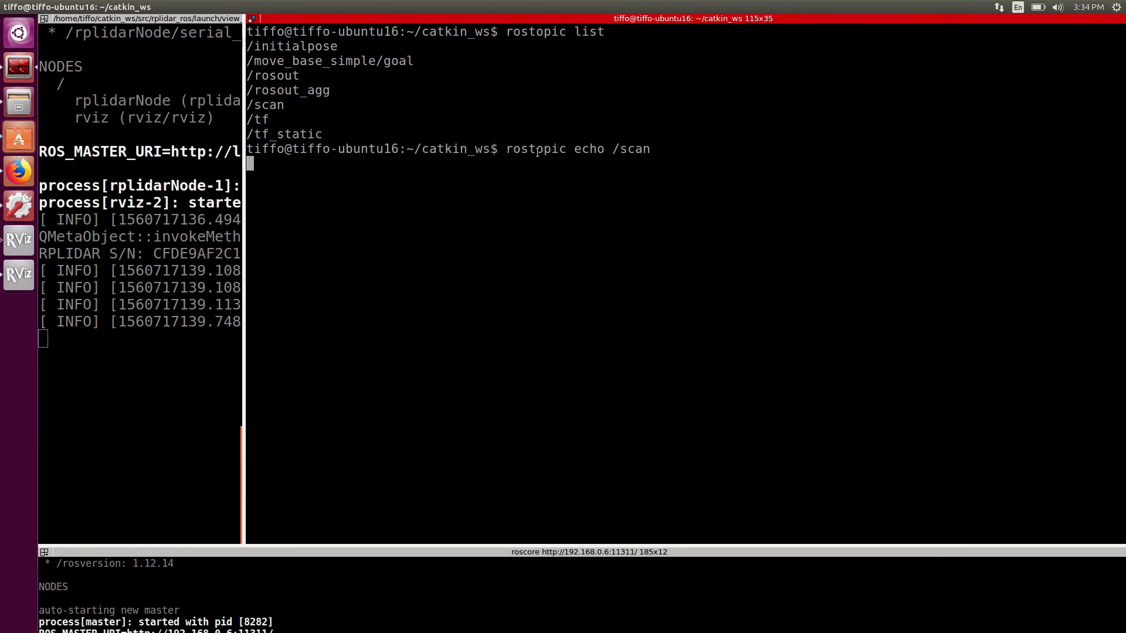
{"action": "left_click_drag", "start_coordinate": [247, 324], "coordinate": [282, 325]}
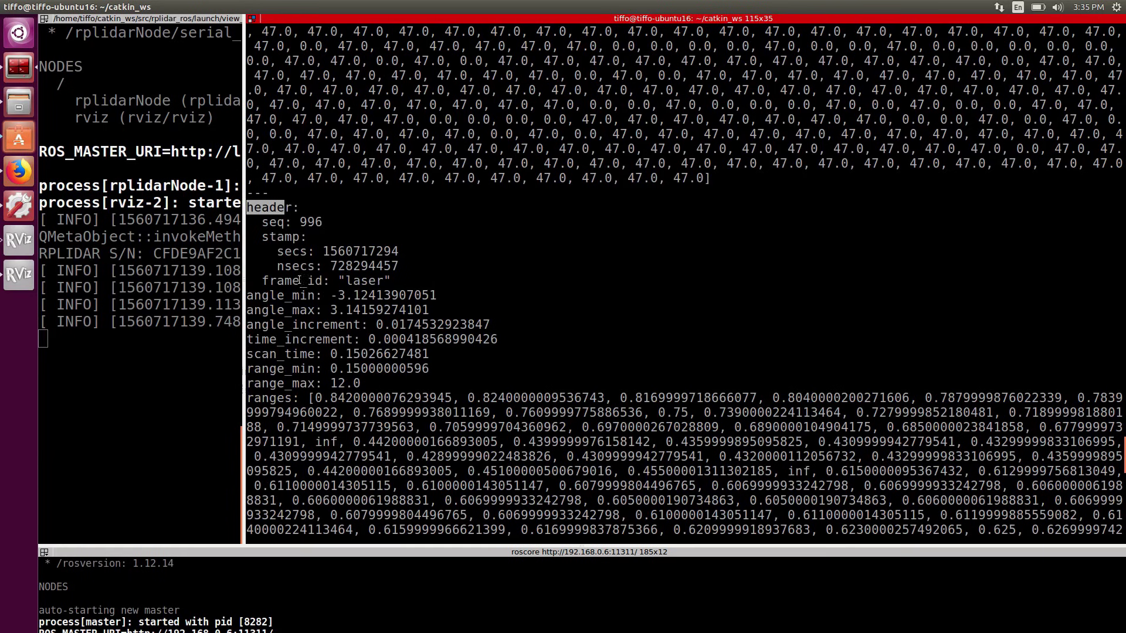
{"action": "left_click", "coordinate": [299, 281]}
{"action": "left_click_drag", "start_coordinate": [269, 286], "coordinate": [392, 280]}
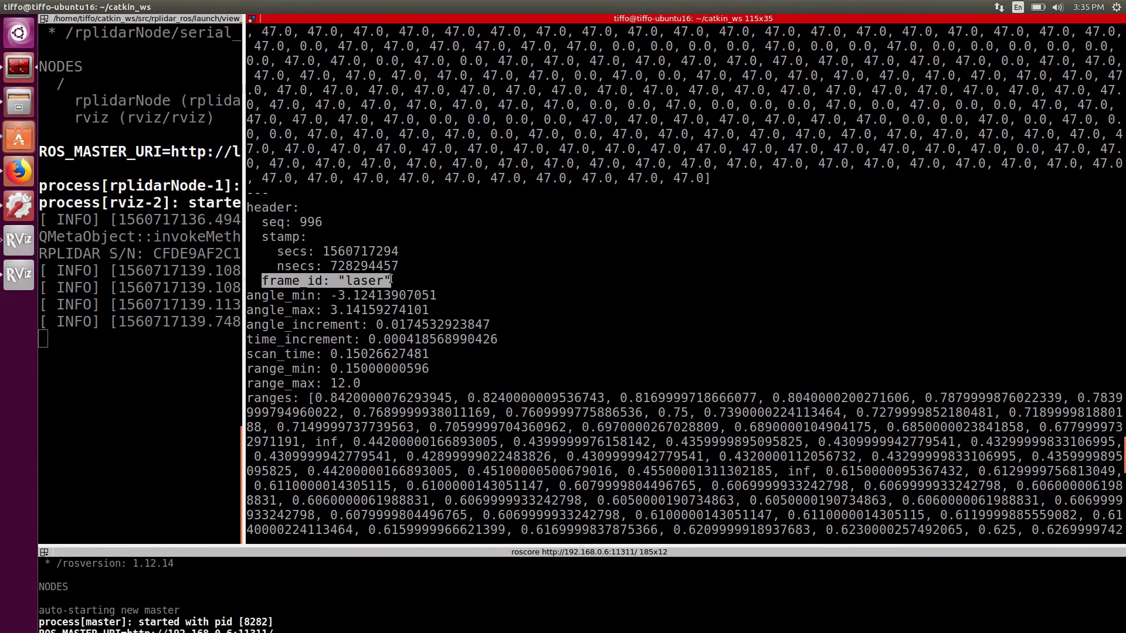
{"action": "left_click_drag", "start_coordinate": [247, 295], "coordinate": [446, 309]}
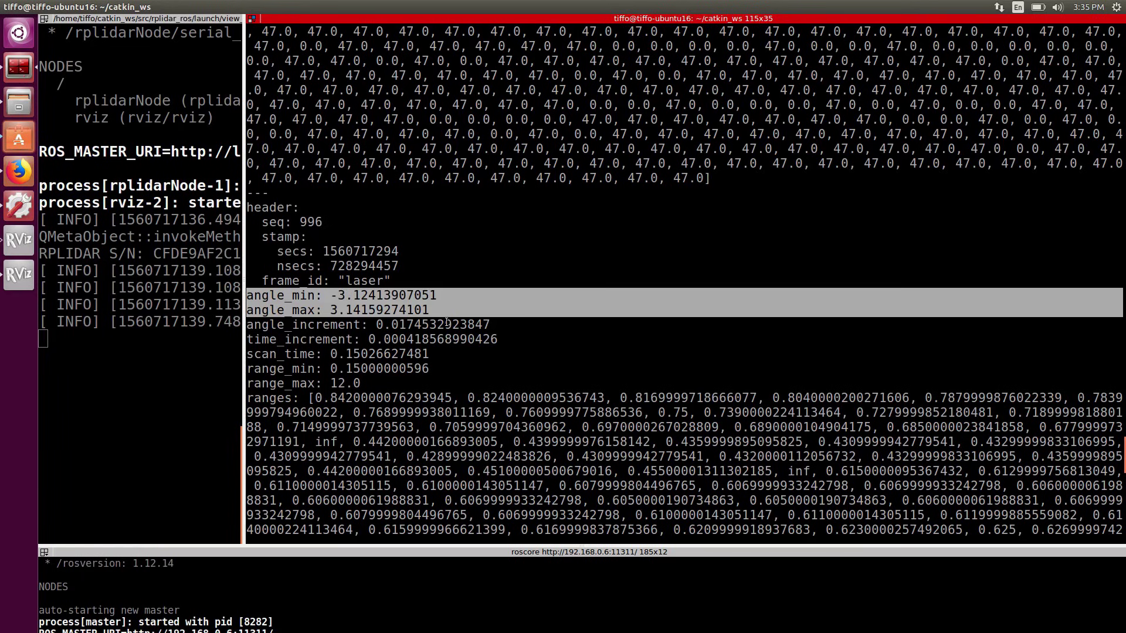
{"action": "left_click", "coordinate": [446, 322]}
{"action": "left_click_drag", "start_coordinate": [377, 326], "coordinate": [491, 326]}
{"action": "left_click", "coordinate": [533, 311]}
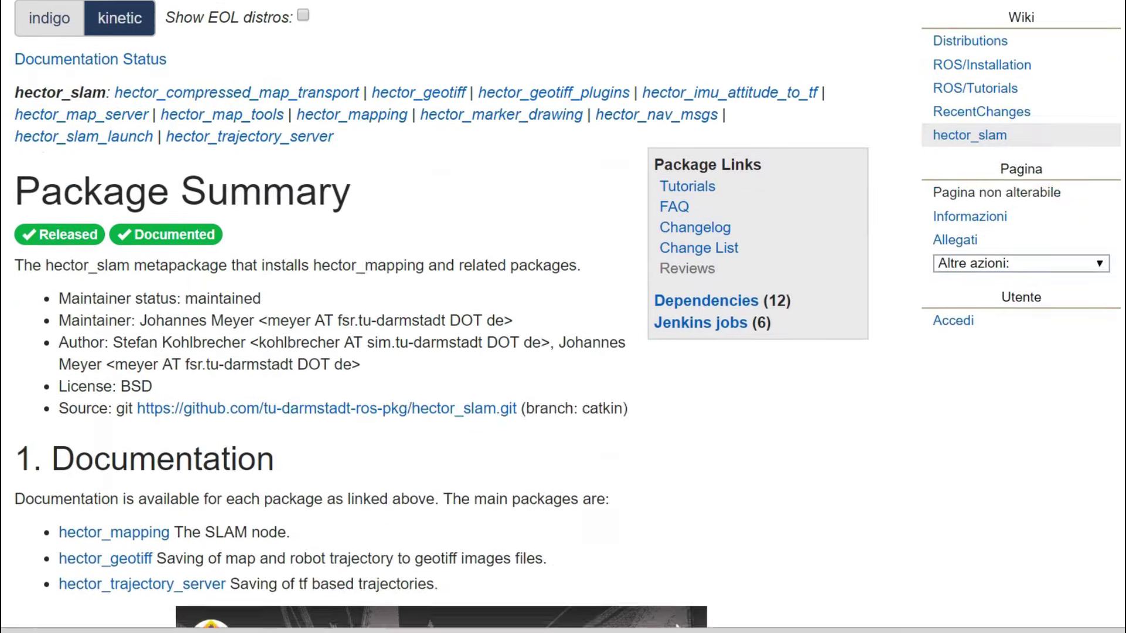
{"action": "scroll", "coordinate": [563, 317], "scroll_direction": "down", "scroll_amount": 6}
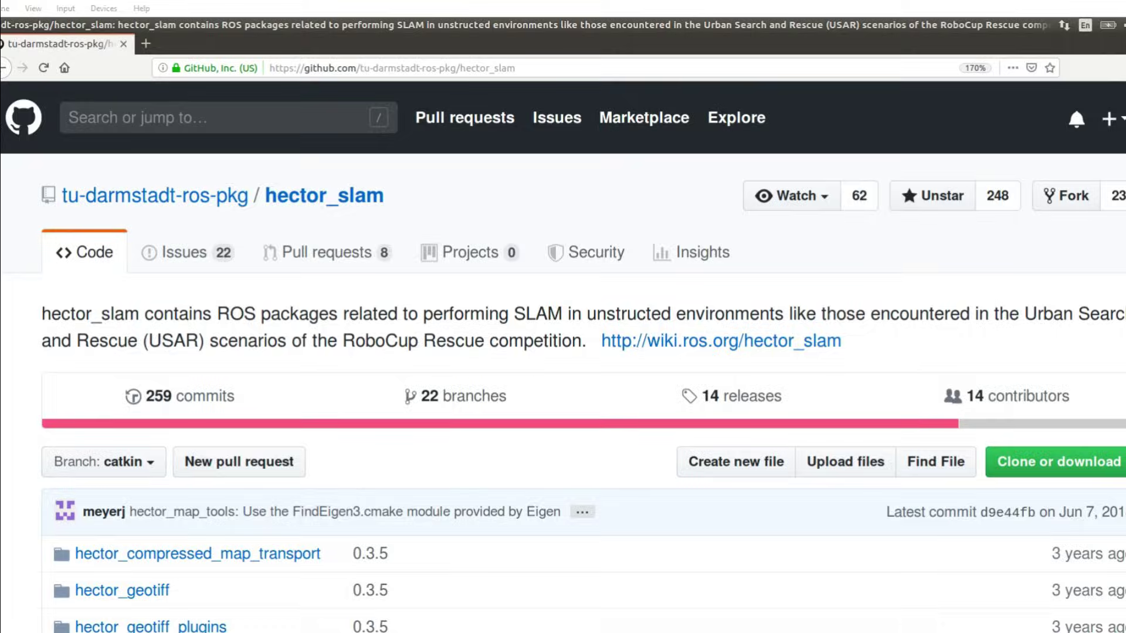
- Scroll through the hector_slam repository and the RPLidar_Hector_SLAM README's install steps
{"action": "scroll", "coordinate": [563, 357], "scroll_direction": "down", "scroll_amount": 5}
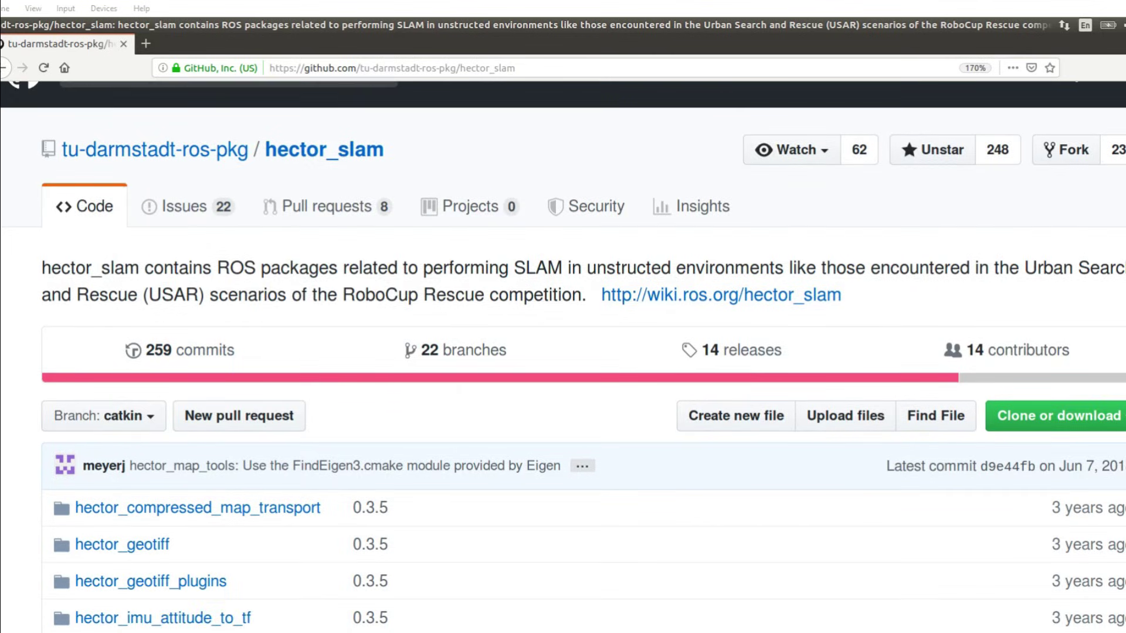
{"action": "scroll", "coordinate": [563, 356], "scroll_direction": "down", "scroll_amount": 6}
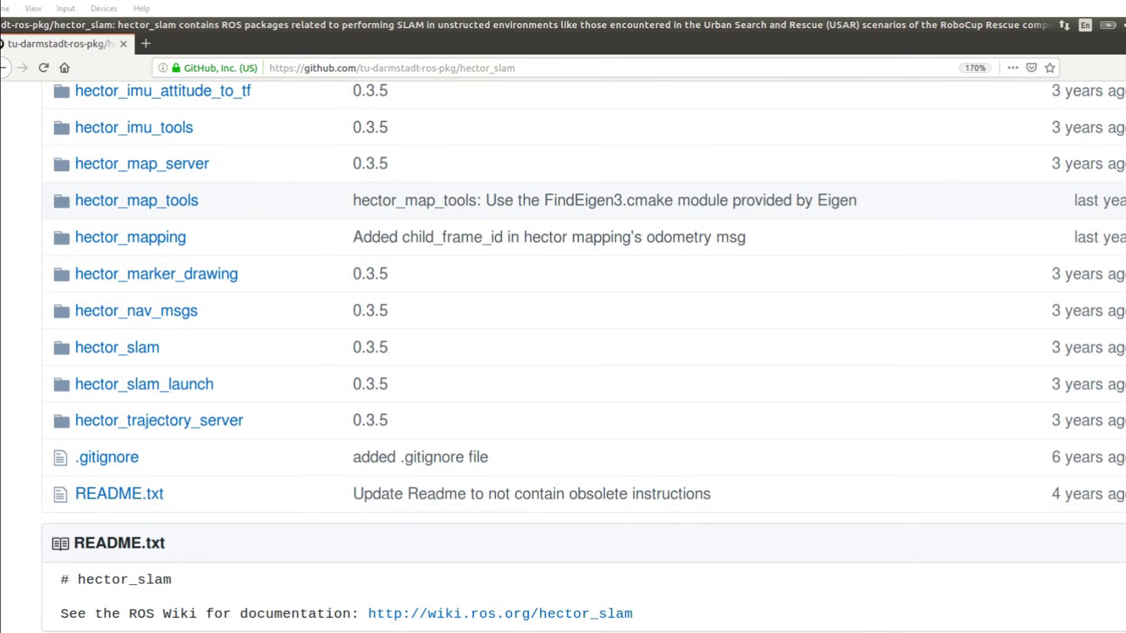
{"action": "scroll", "coordinate": [563, 352], "scroll_direction": "up", "scroll_amount": 8}
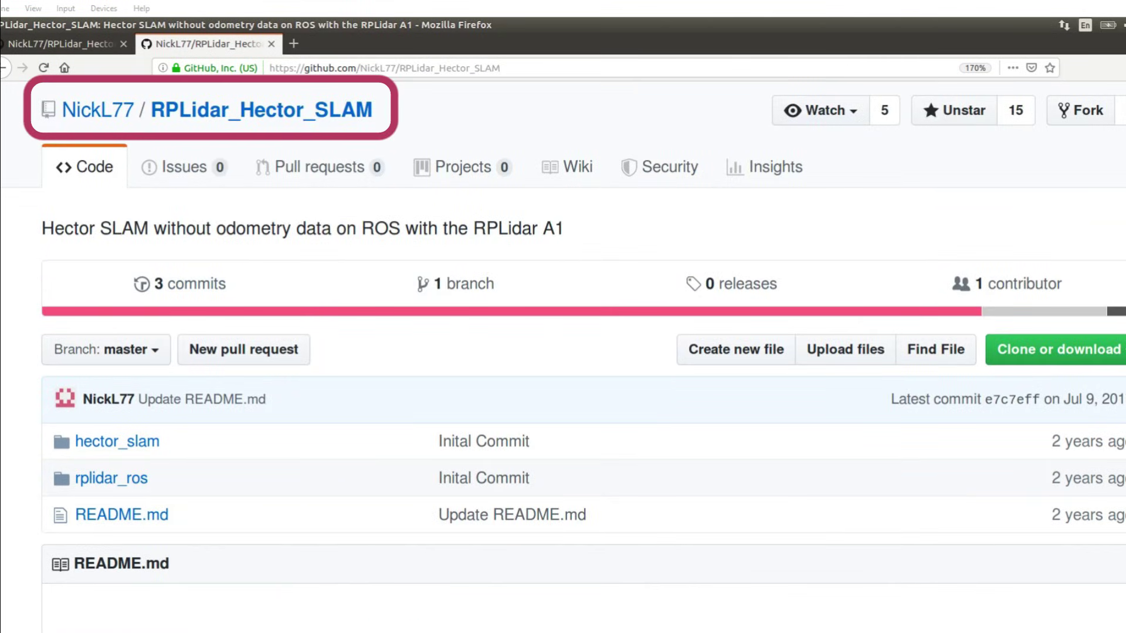
{"action": "scroll", "coordinate": [563, 357], "scroll_direction": "down", "scroll_amount": 6}
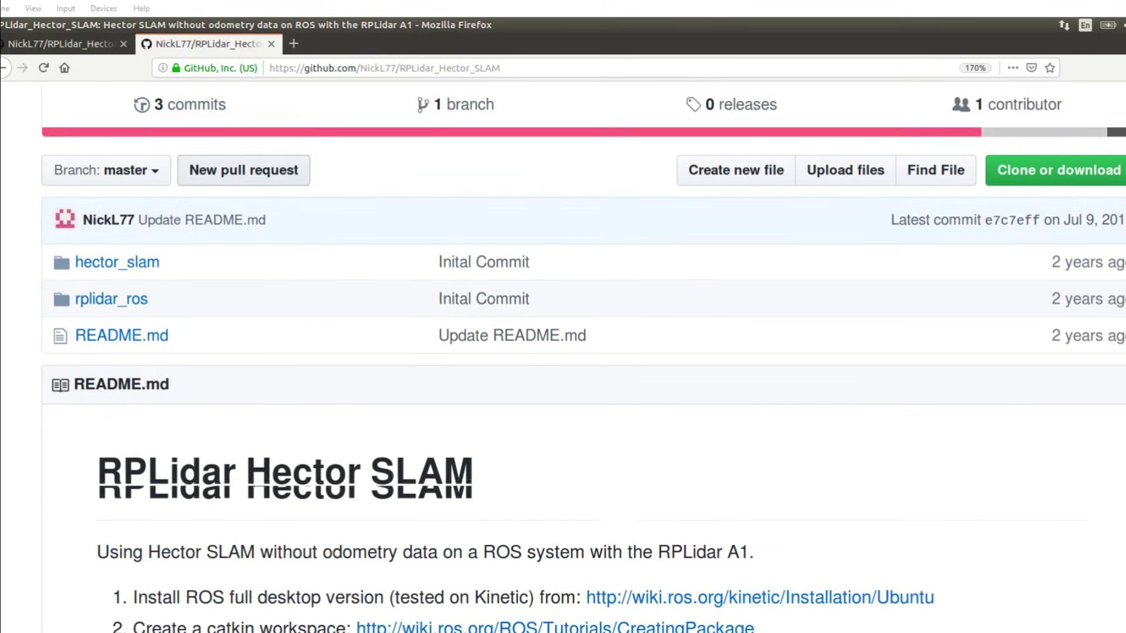
{"action": "scroll", "coordinate": [563, 357], "scroll_direction": "down", "scroll_amount": 7}
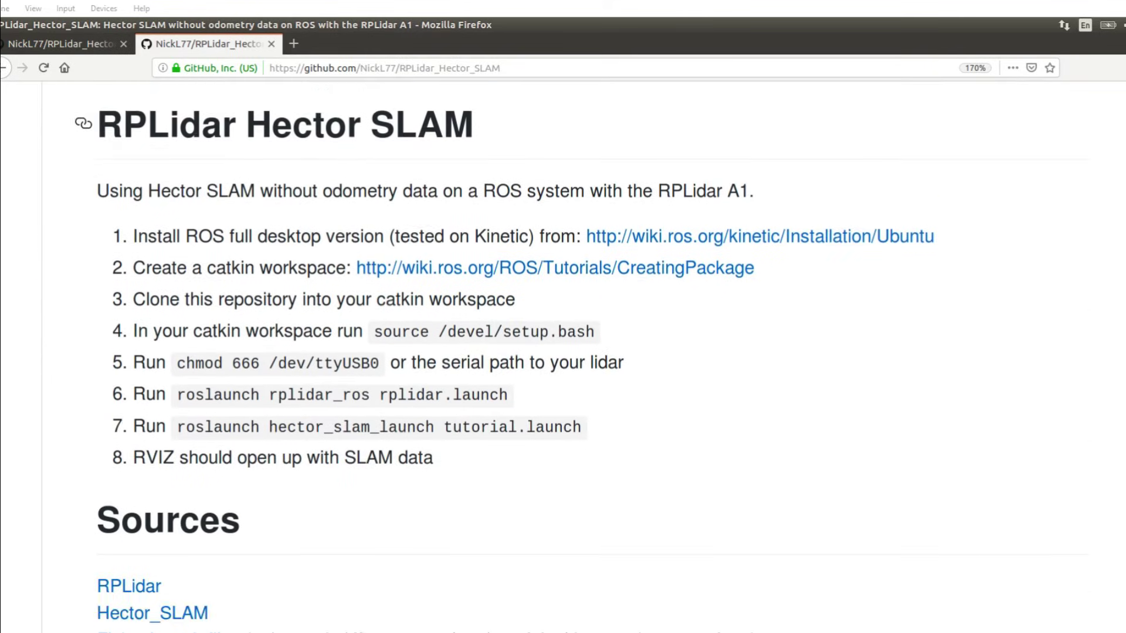
{"action": "scroll", "coordinate": [562, 357], "scroll_direction": "down", "scroll_amount": 3}
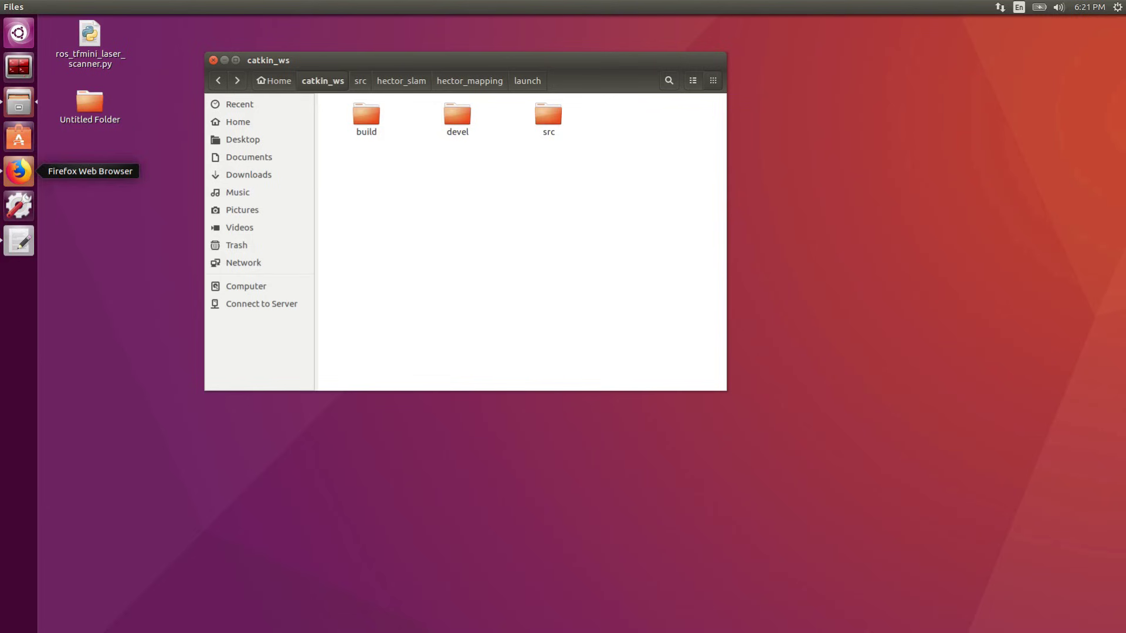
- Navigate src › hector_slam › hector_mapping › launch and bring mapping_tif.launch up in gedit
{"action": "double_click", "coordinate": [547, 116]}
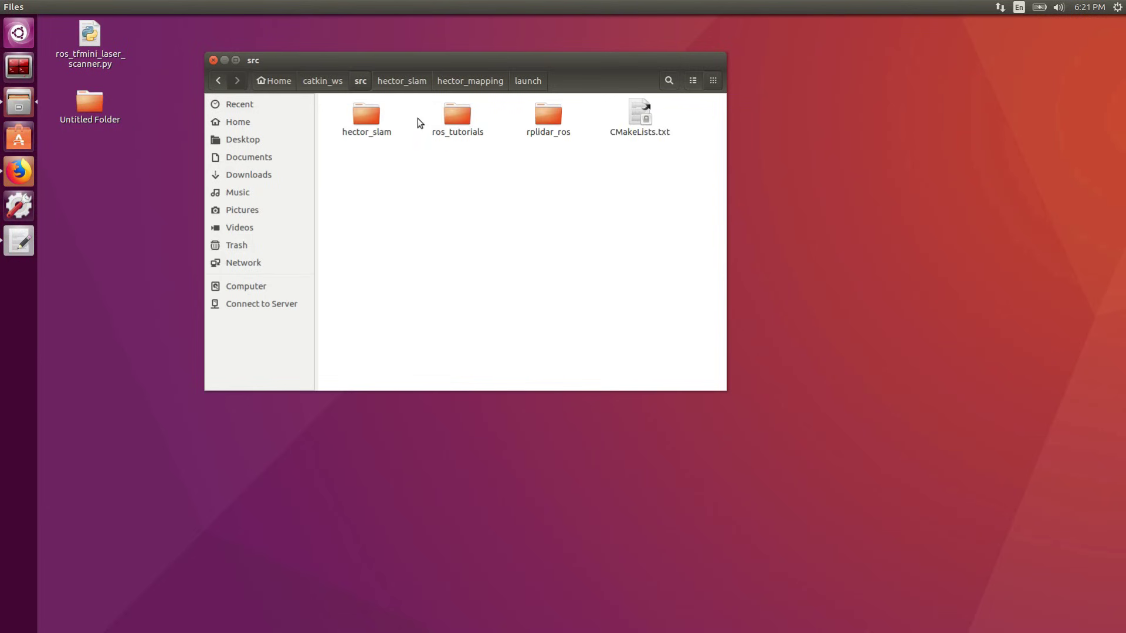
{"action": "double_click", "coordinate": [382, 121]}
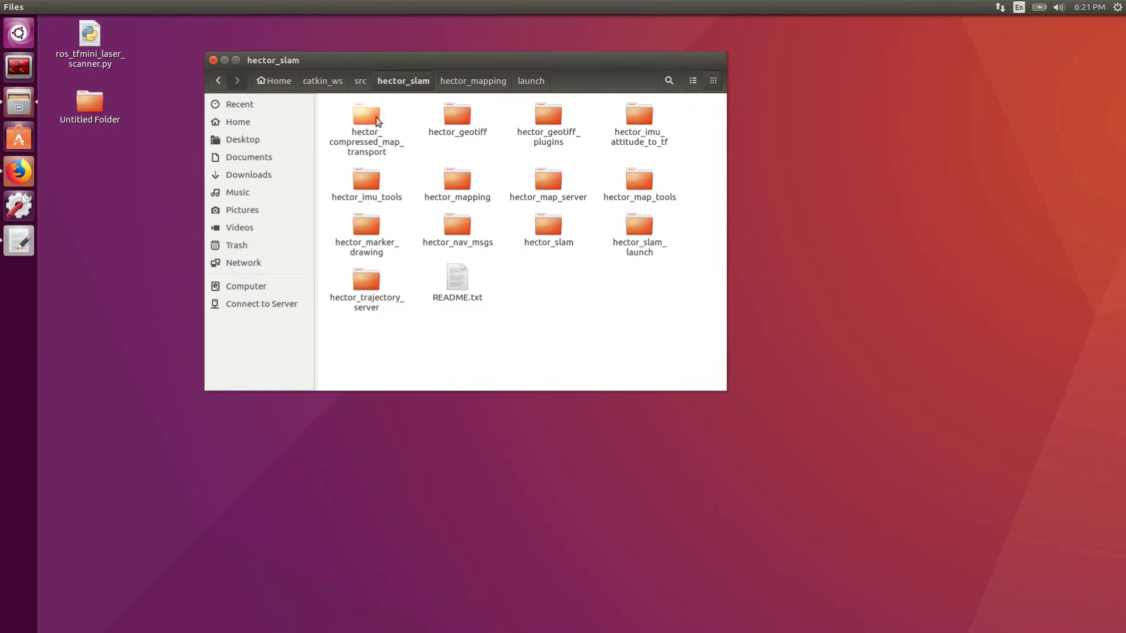
{"action": "double_click", "coordinate": [463, 182]}
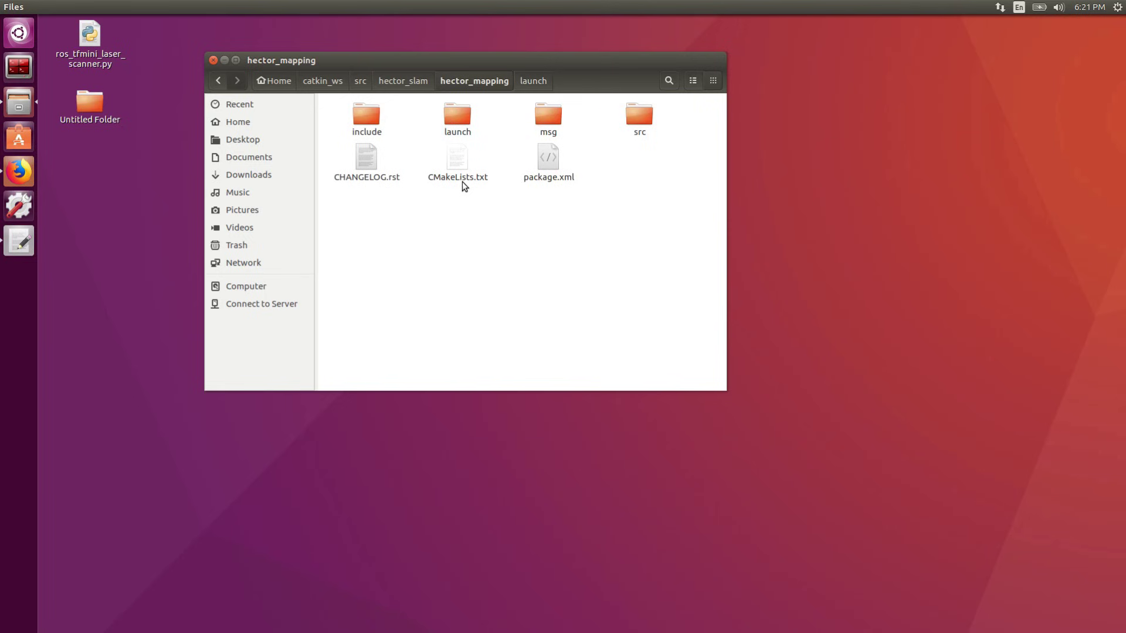
{"action": "double_click", "coordinate": [457, 114]}
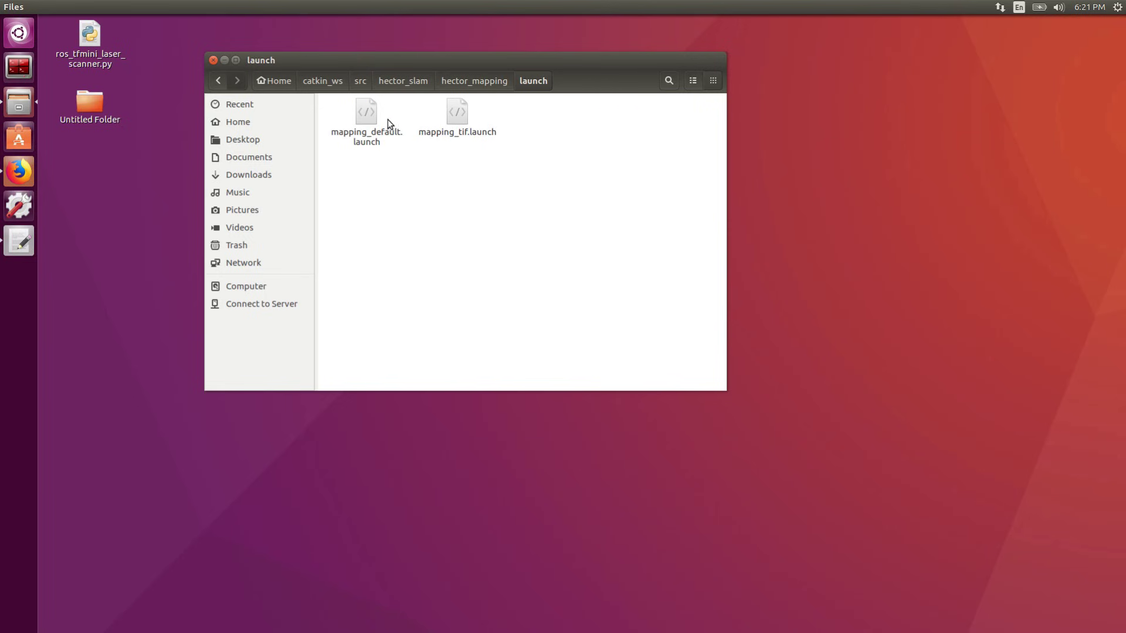
{"action": "left_click", "coordinate": [356, 145]}
{"action": "left_click", "coordinate": [457, 126]}
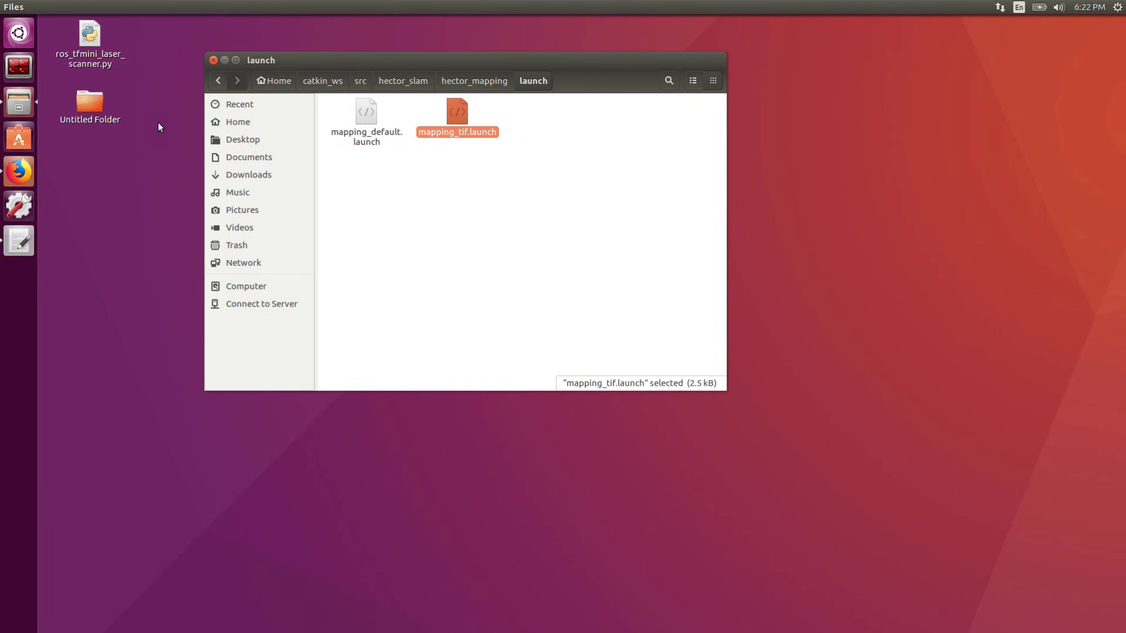
{"action": "left_click", "coordinate": [27, 248]}
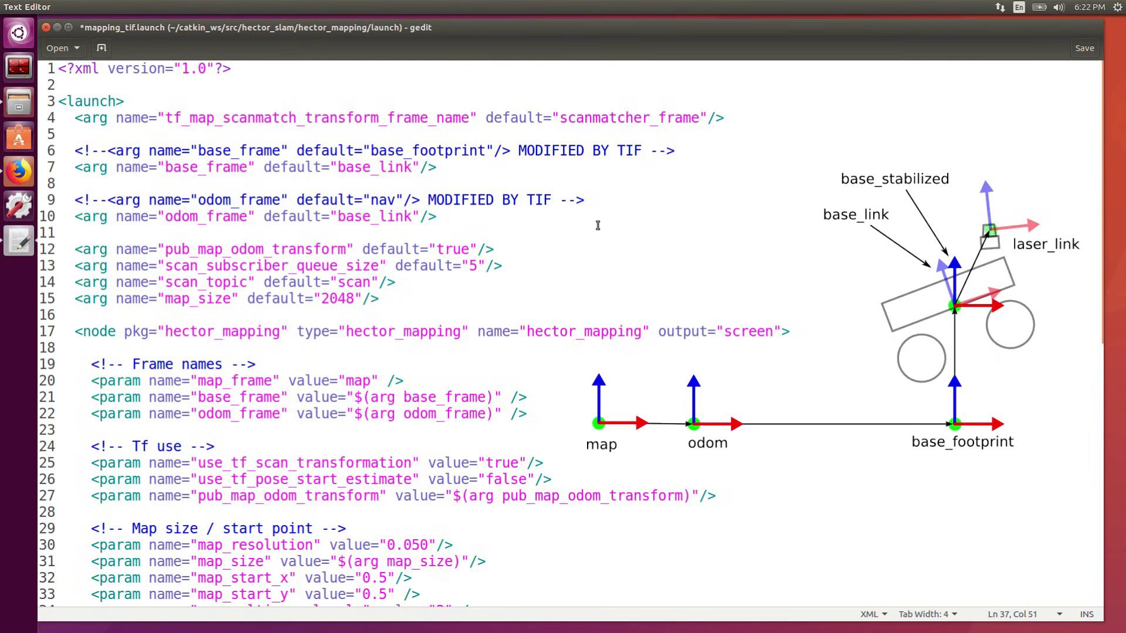
- Read through mapping_tif.launch, with base_frame and odom_frame both set to base_link
{"action": "left_click", "coordinate": [591, 237]}
{"action": "scroll", "coordinate": [591, 238], "scroll_direction": "down", "scroll_amount": 3}
{"action": "scroll", "coordinate": [590, 238], "scroll_direction": "down", "scroll_amount": 2}
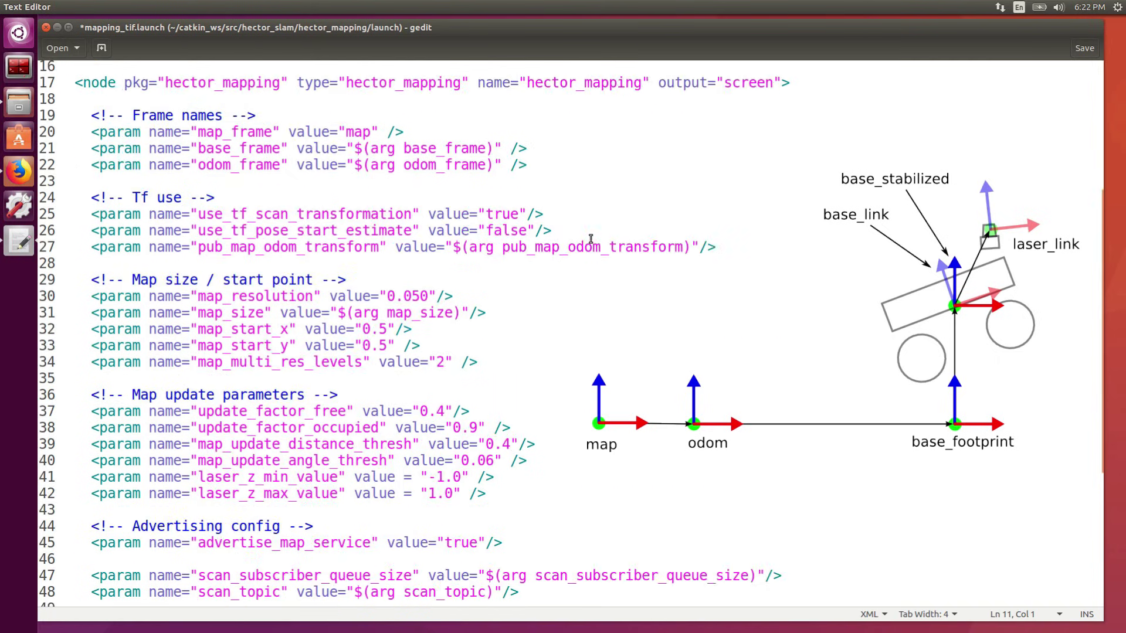
{"action": "scroll", "coordinate": [590, 246], "scroll_direction": "down", "scroll_amount": 2}
{"action": "scroll", "coordinate": [591, 250], "scroll_direction": "down", "scroll_amount": 3}
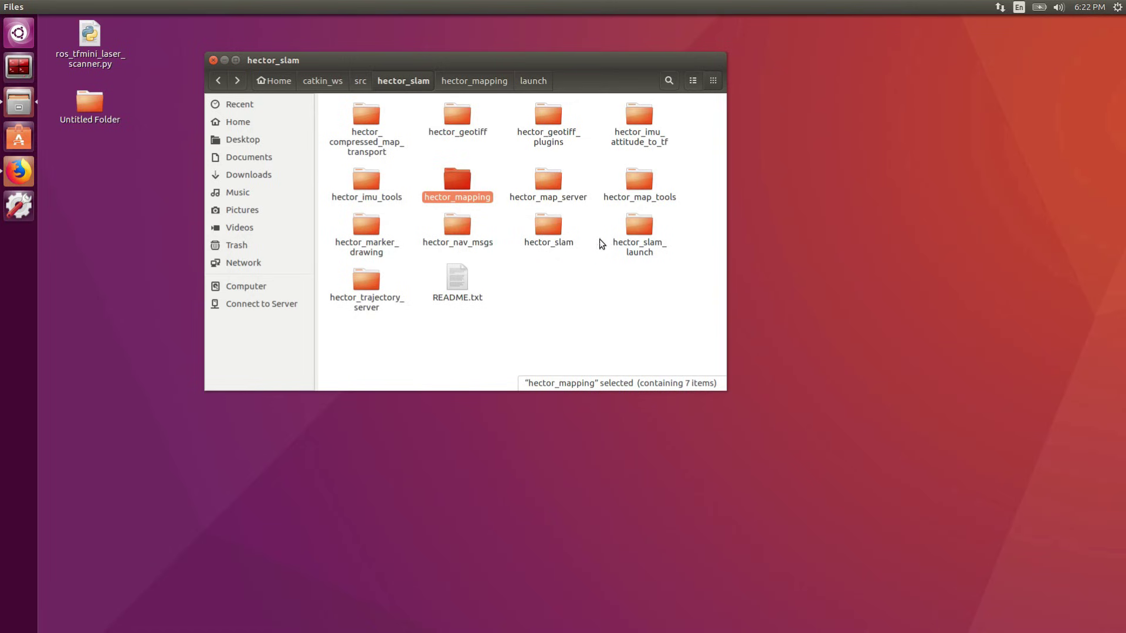
- Open hector_slam_launch's tutorial_tif.launch and confirm /use_sim_time is false, true commented out
{"action": "double_click", "coordinate": [637, 229]}
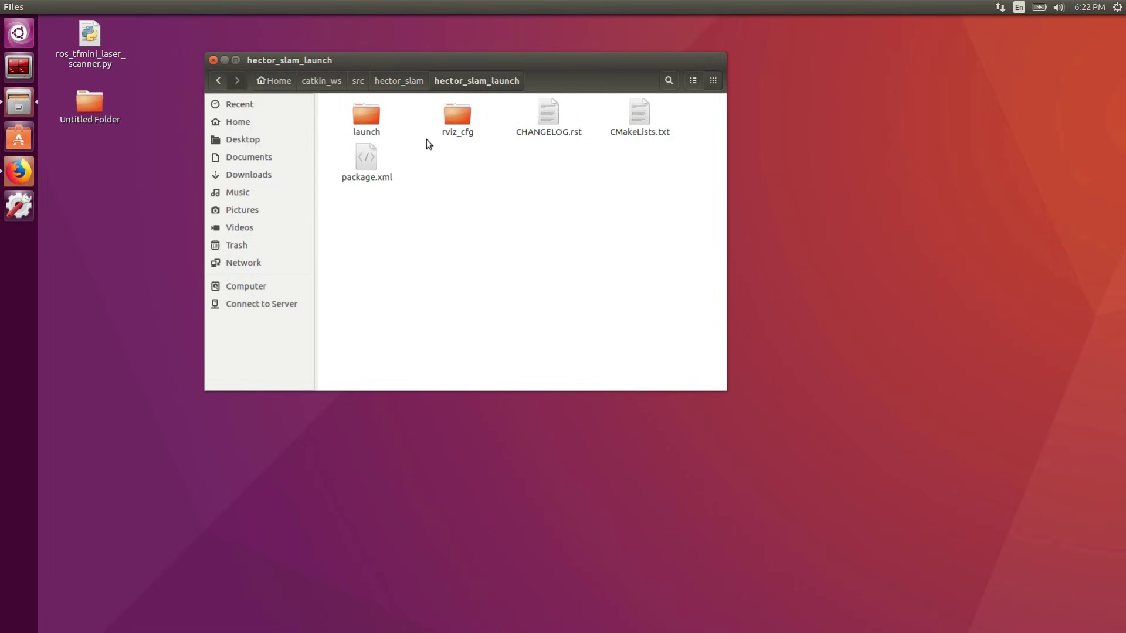
{"action": "double_click", "coordinate": [369, 113]}
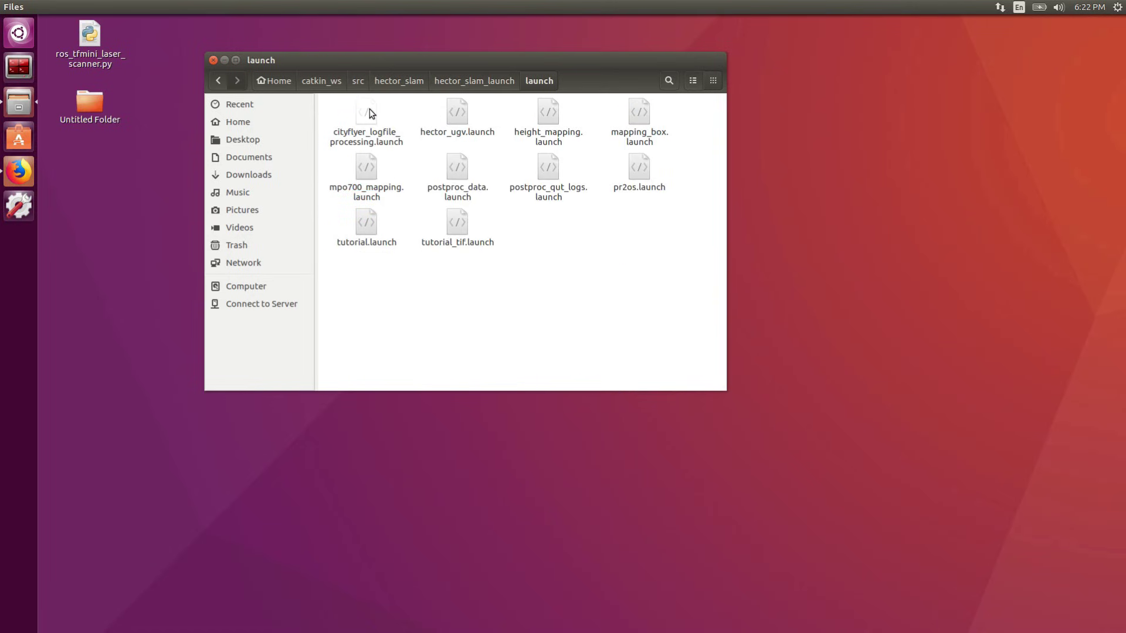
{"action": "left_click", "coordinate": [372, 228]}
{"action": "double_click", "coordinate": [456, 229]}
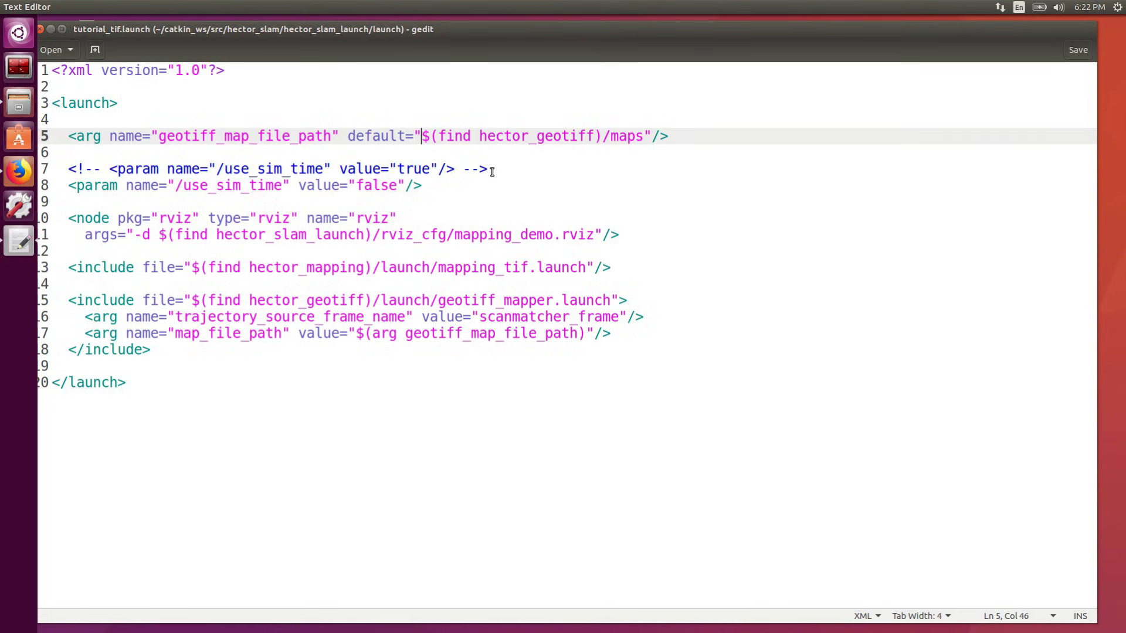
{"action": "left_click", "coordinate": [470, 169]}
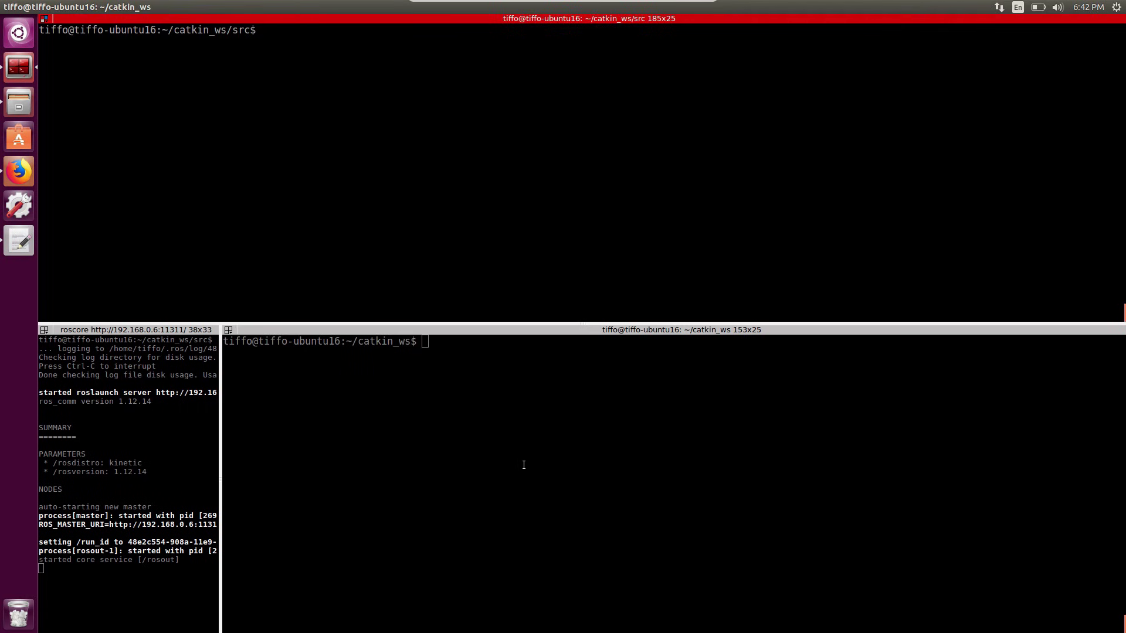
{"action": "left_click", "coordinate": [522, 462]}
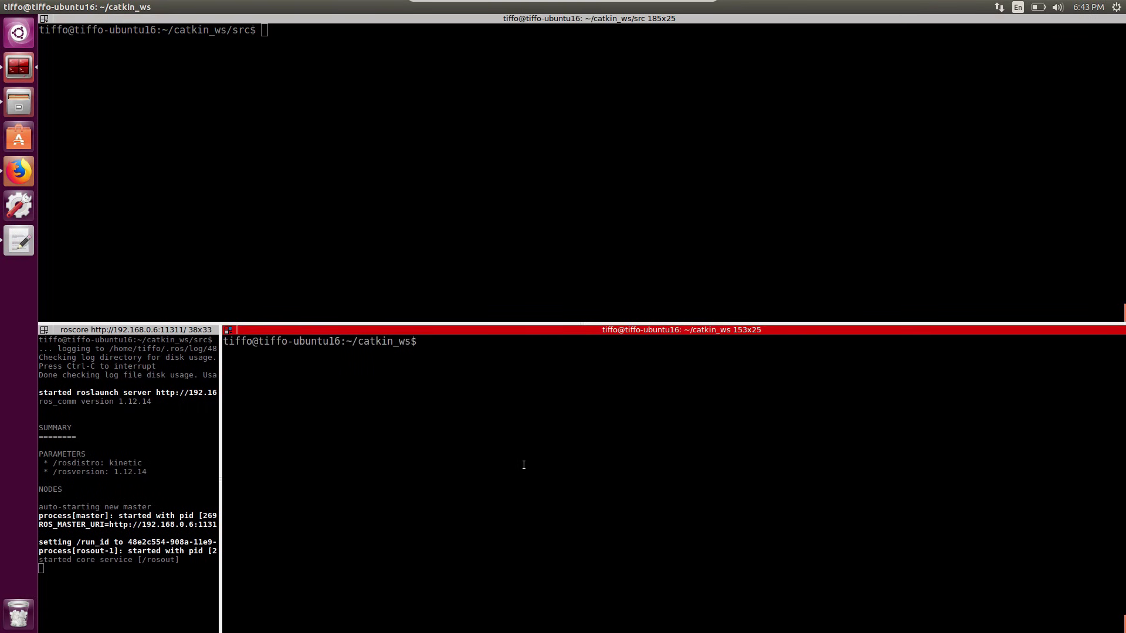
- Start roslaunch rplidar_ros rplidar.launch, then rerun the hector_slam_launch tutorial_tif.launch command in the other terminal
{"action": "type", "text": "roslaunch rplidar_ros rplidar.launch"}
{"action": "key", "text": "Return"}
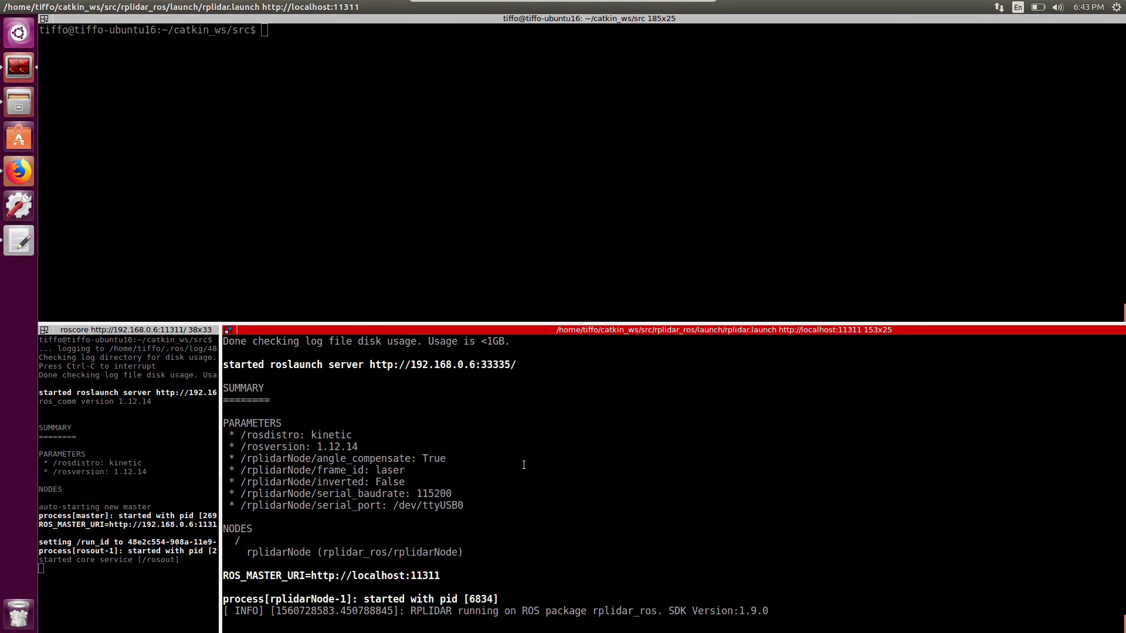
{"action": "left_click", "coordinate": [425, 262]}
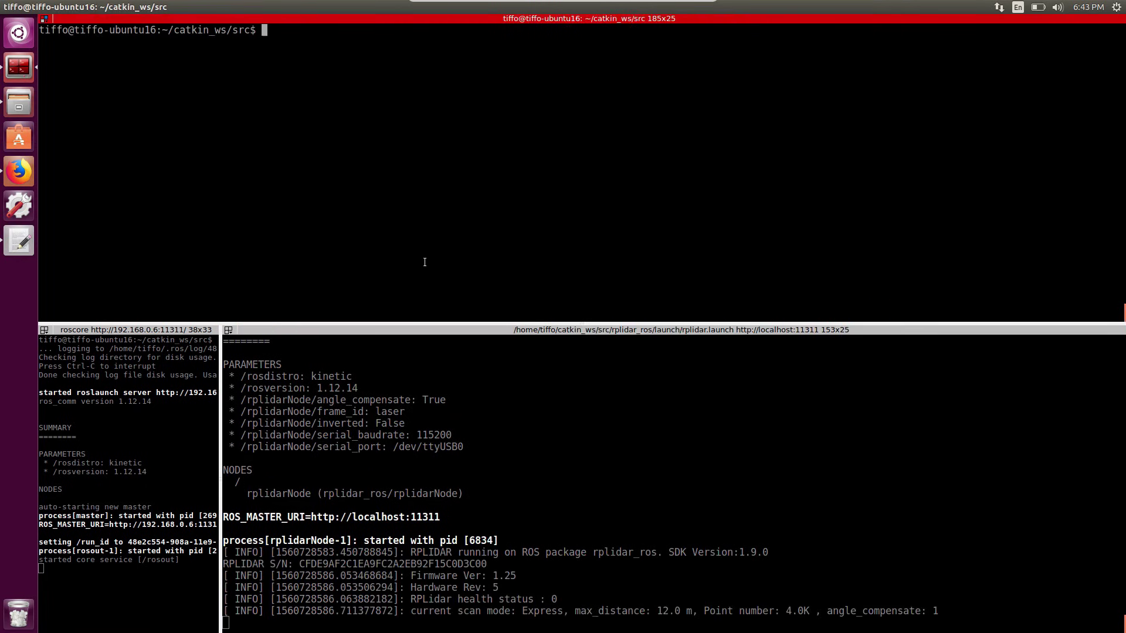
{"action": "key", "text": "Up"}
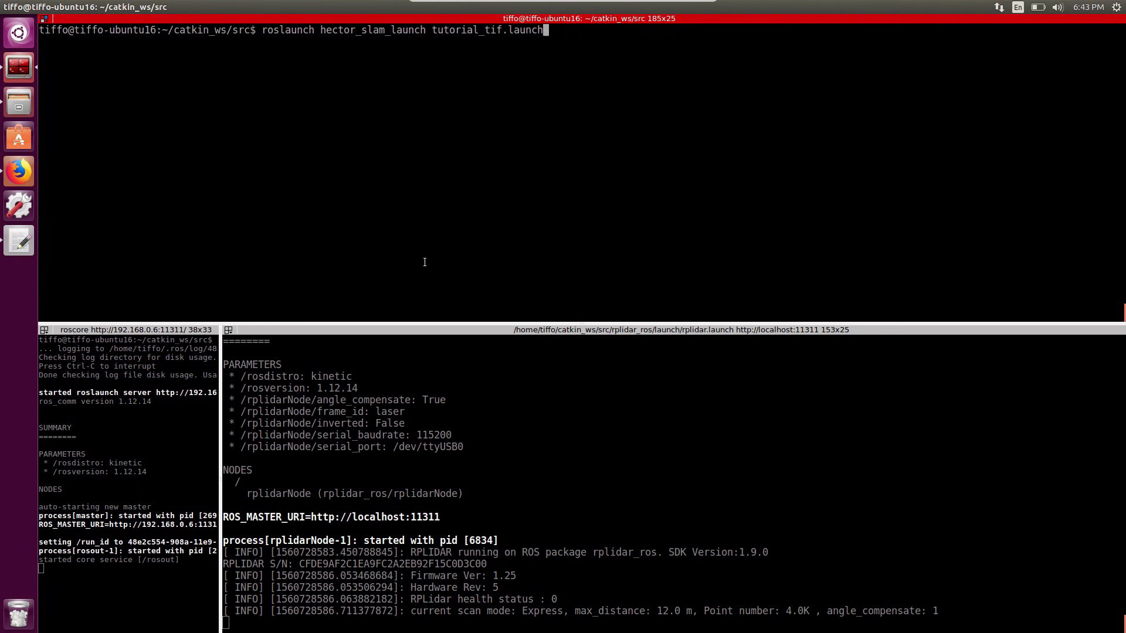
{"action": "key", "text": "Return"}
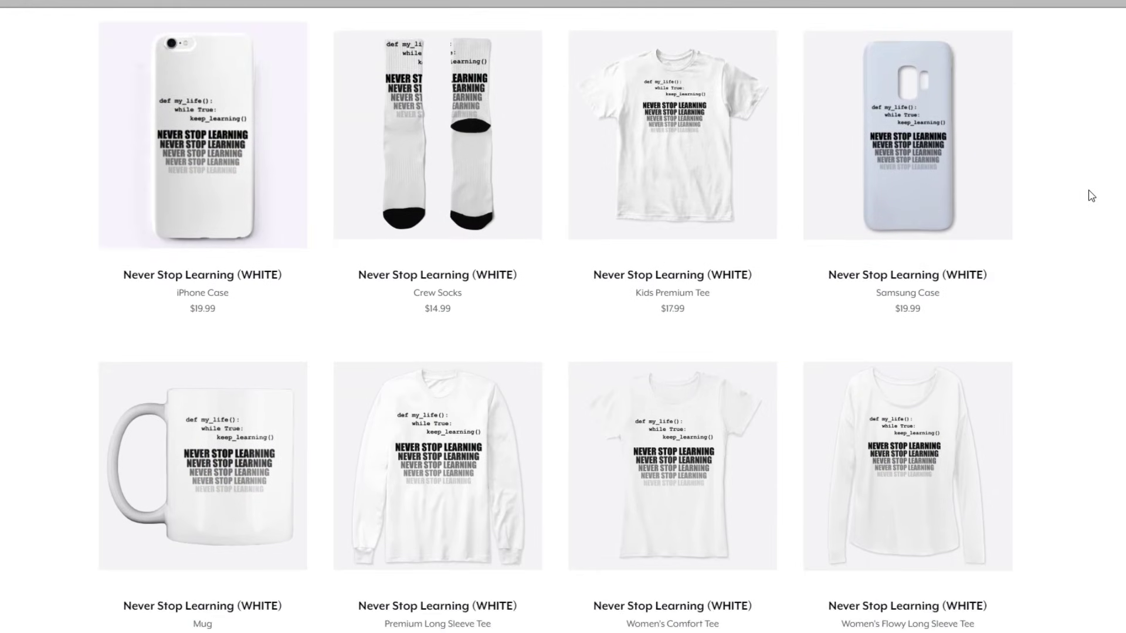
{"action": "scroll", "coordinate": [1091, 195], "scroll_direction": "down", "scroll_amount": 3}
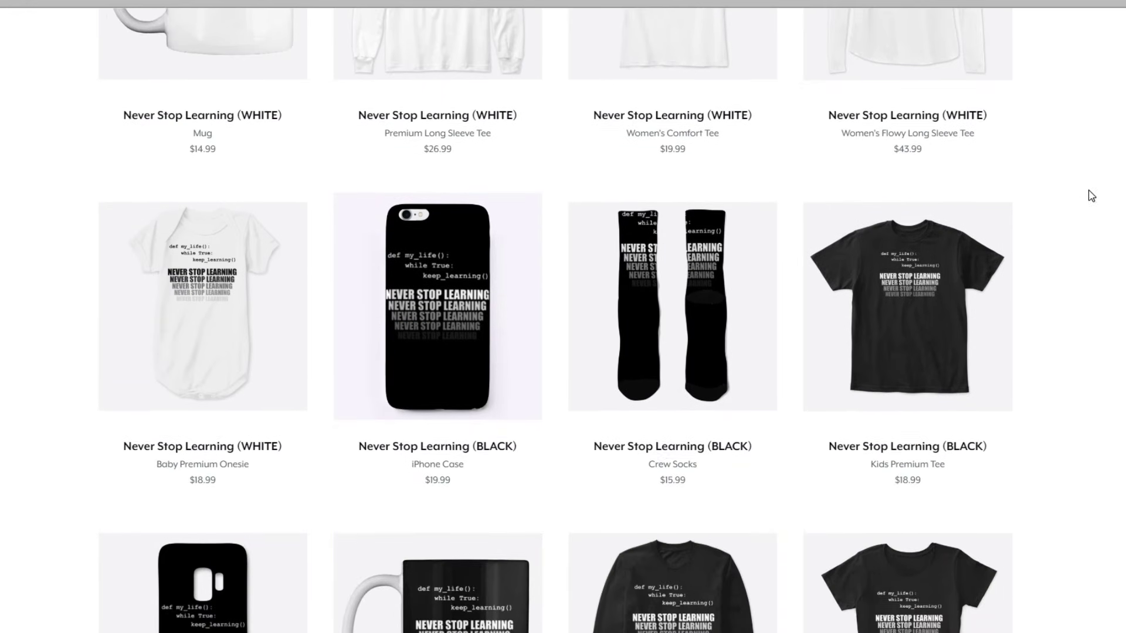